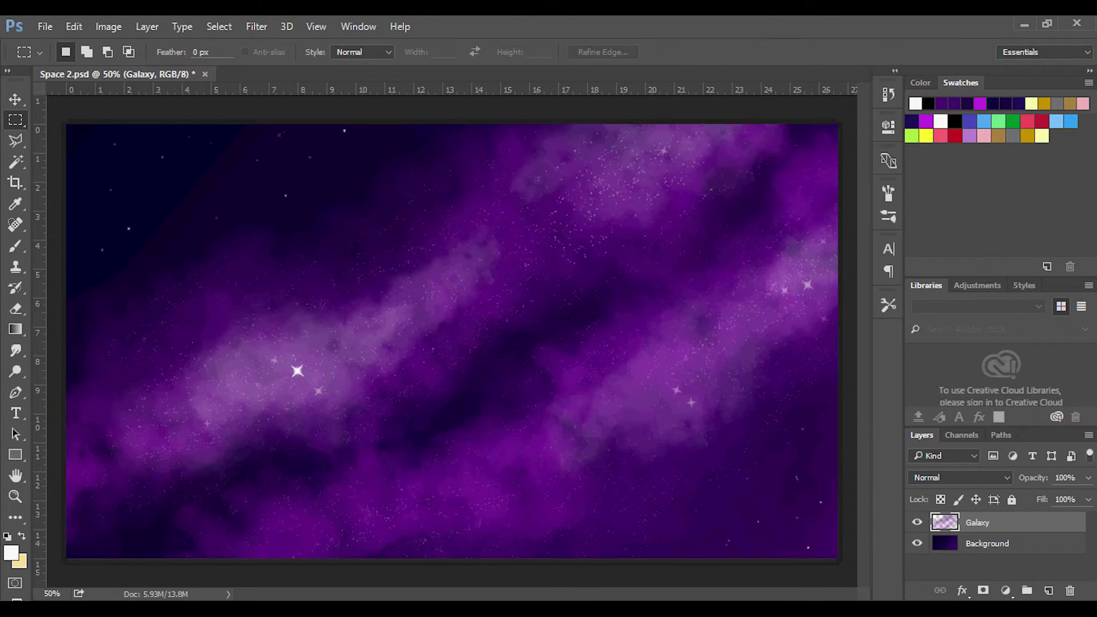
Add a new layer above Galaxy and make a large circular selection slightly left of the canvas centre.
{"action": "left_click", "coordinate": [1049, 591]}
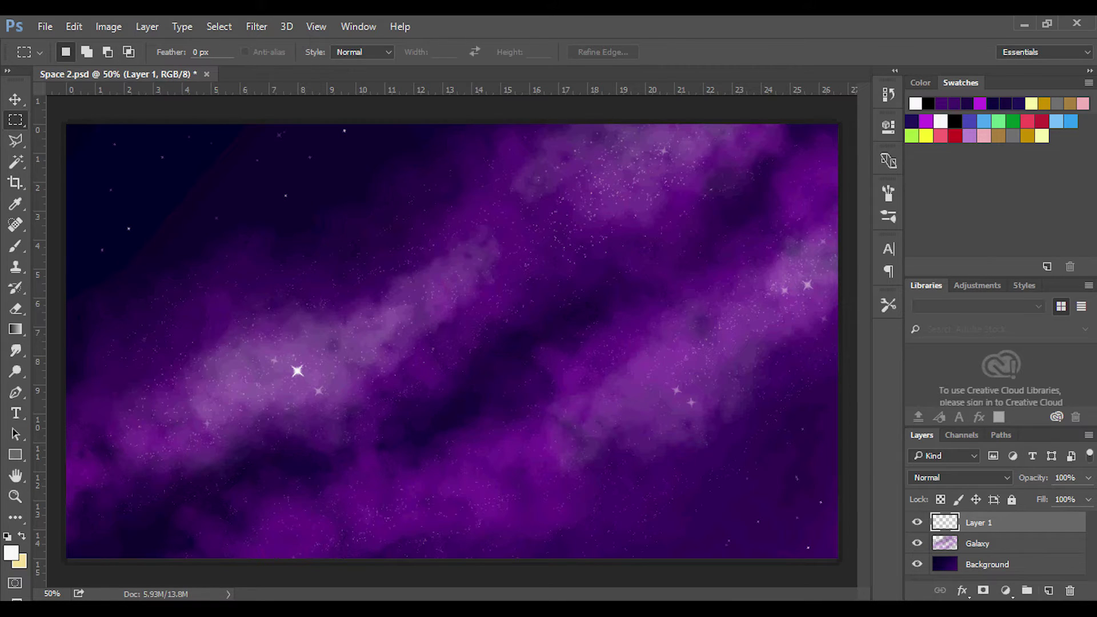
{"action": "right_click", "coordinate": [16, 120]}
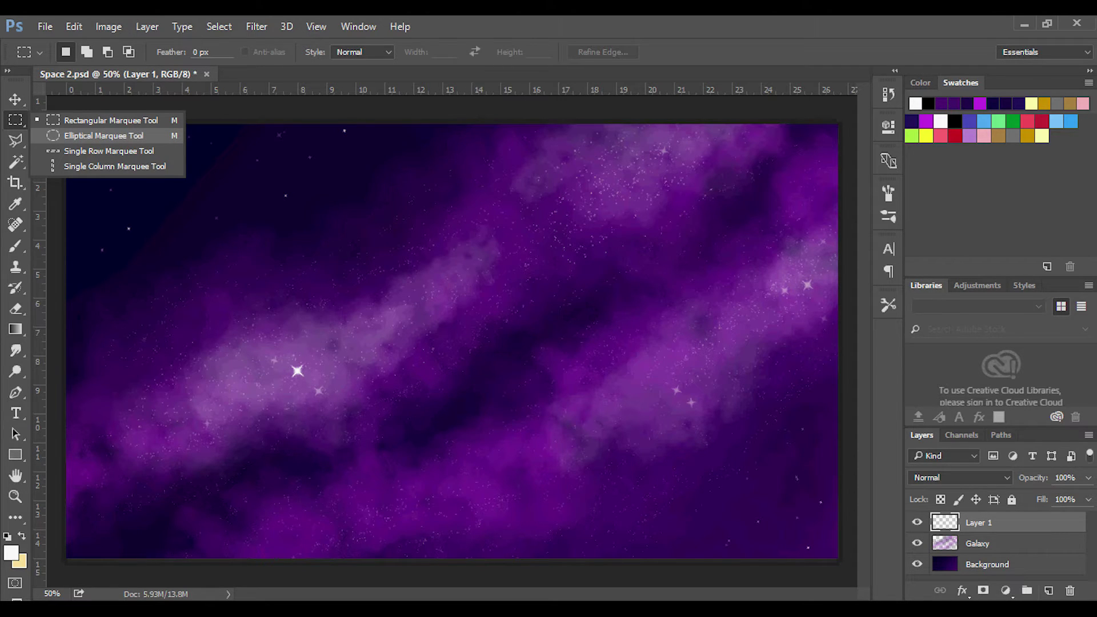
{"action": "left_click", "coordinate": [103, 136]}
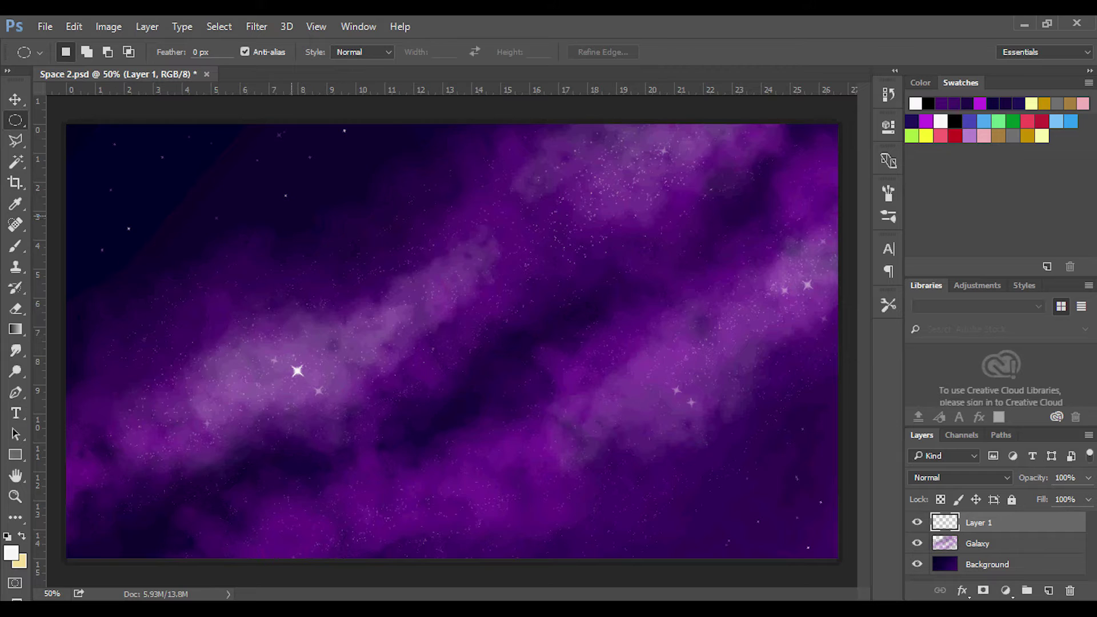
{"action": "left_click_drag", "start_coordinate": [297, 206], "coordinate": [575, 477]}
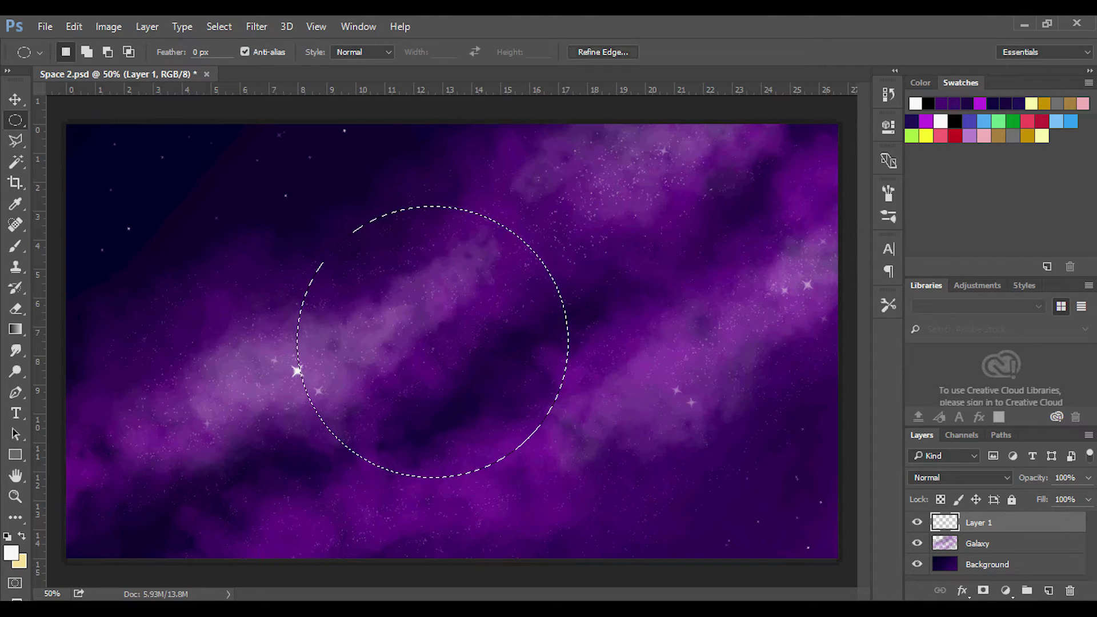
Fill the circular selection with light orange (H 31, S 65, B 100) using the Paint Bucket, and deselect it.
{"action": "left_click", "coordinate": [16, 330]}
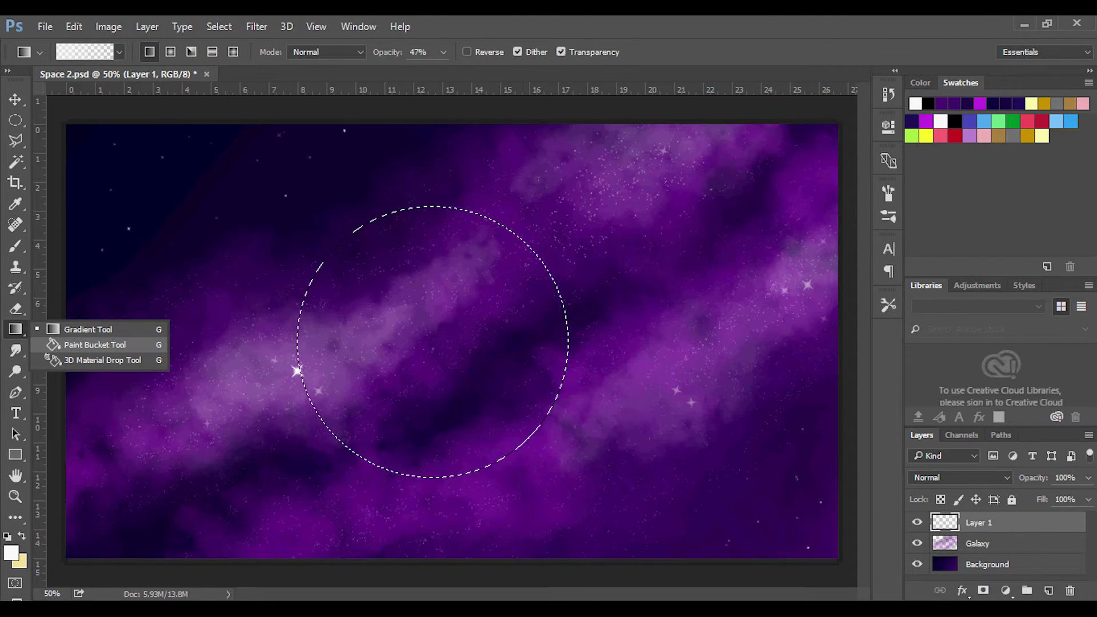
{"action": "left_click", "coordinate": [74, 345]}
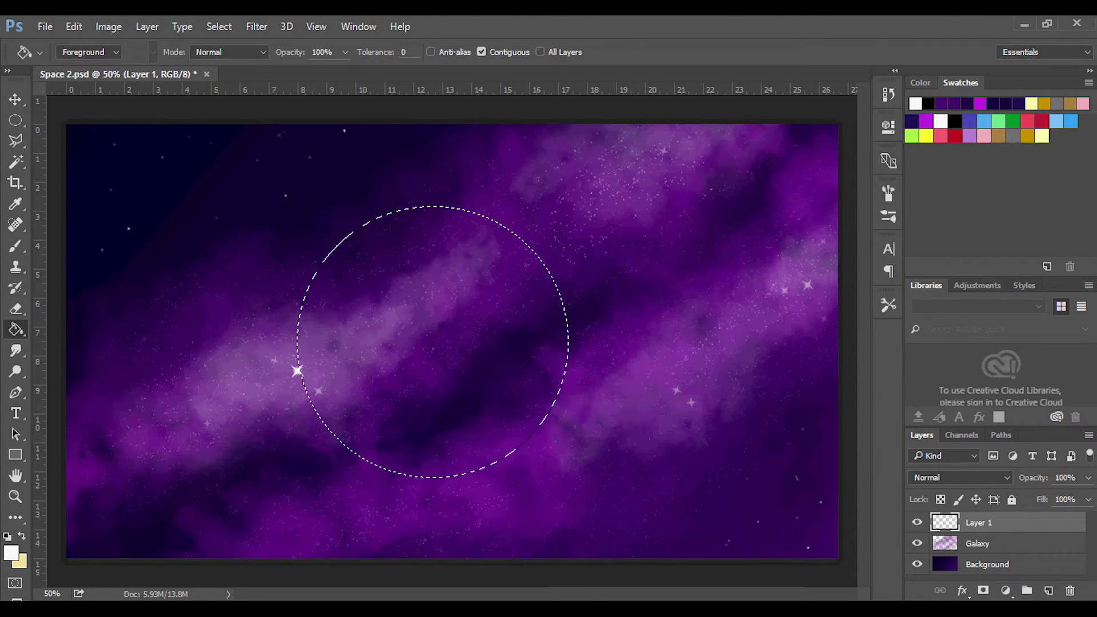
{"action": "left_click", "coordinate": [920, 83]}
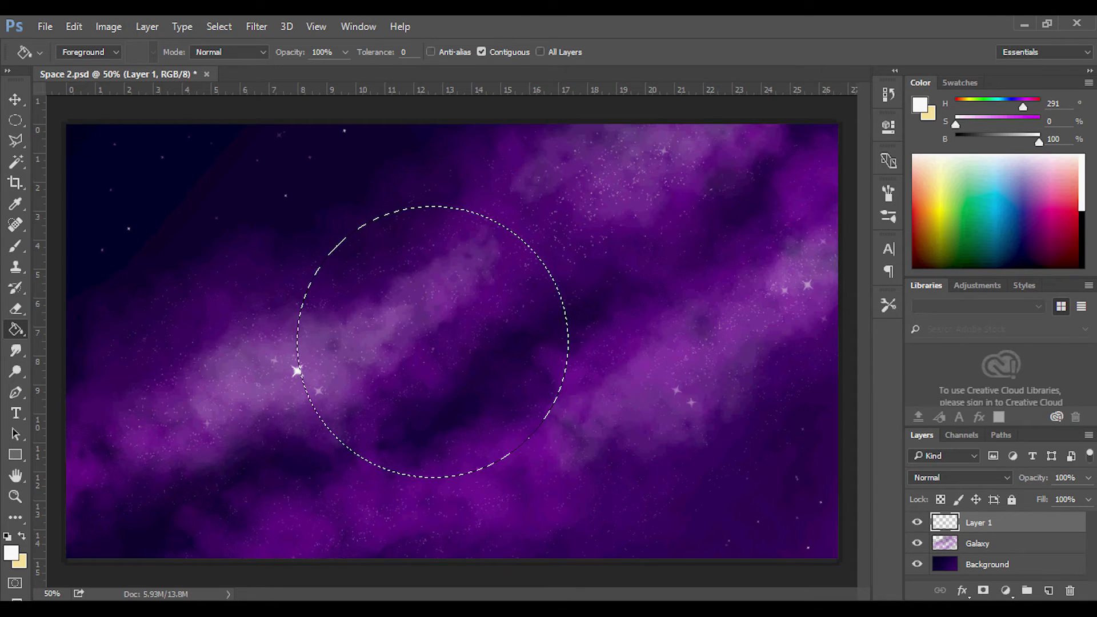
{"action": "left_click", "coordinate": [926, 216]}
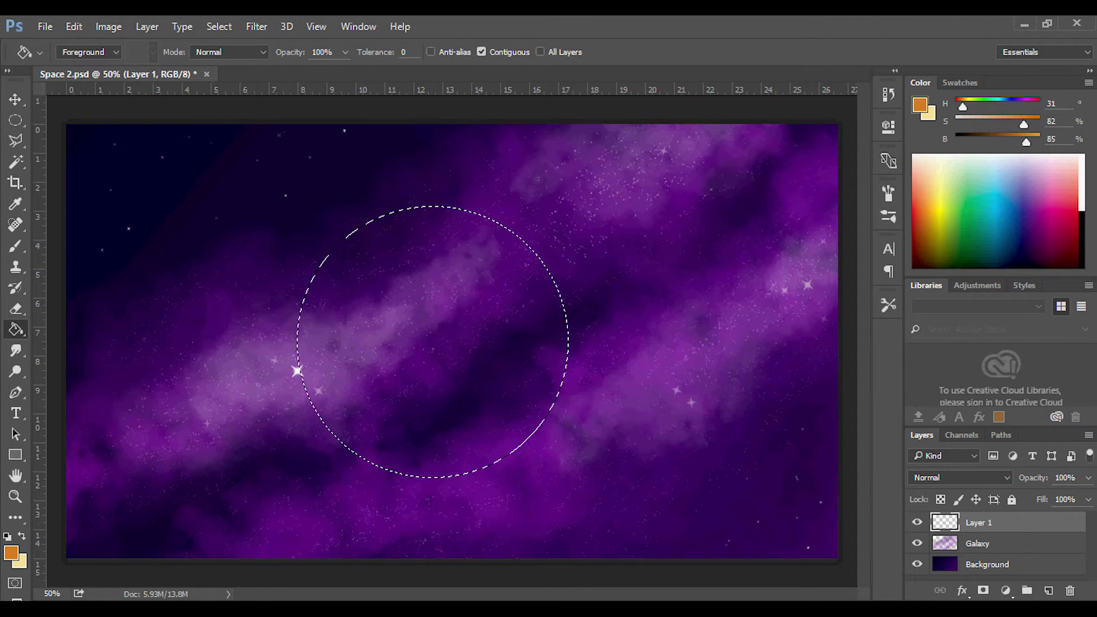
{"action": "left_click_drag", "start_coordinate": [1024, 125], "coordinate": [1040, 142]}
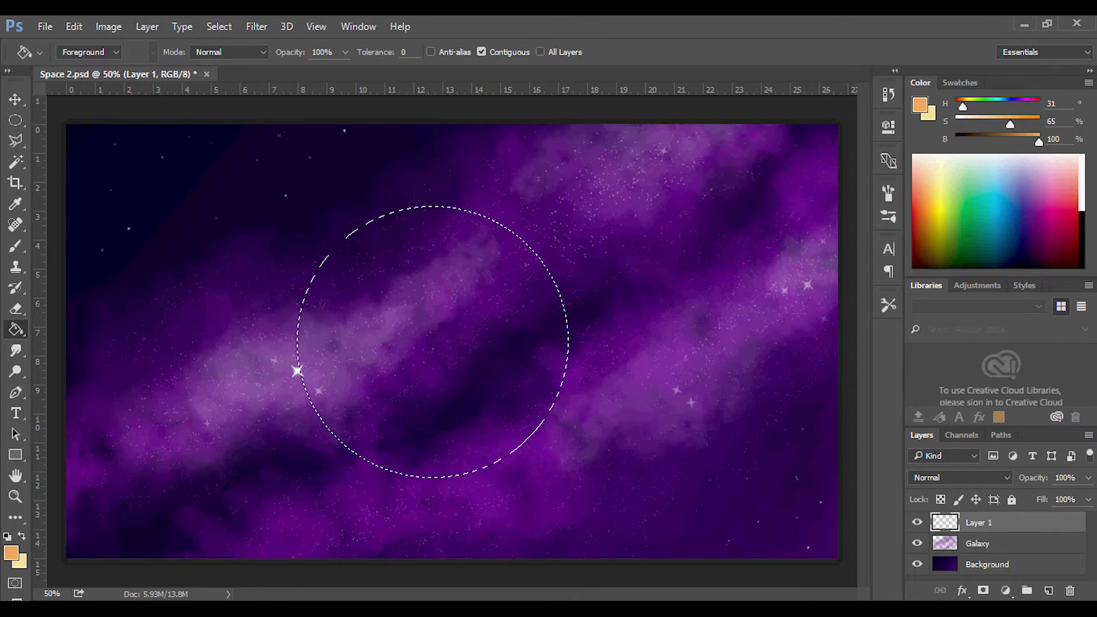
{"action": "left_click", "coordinate": [416, 332]}
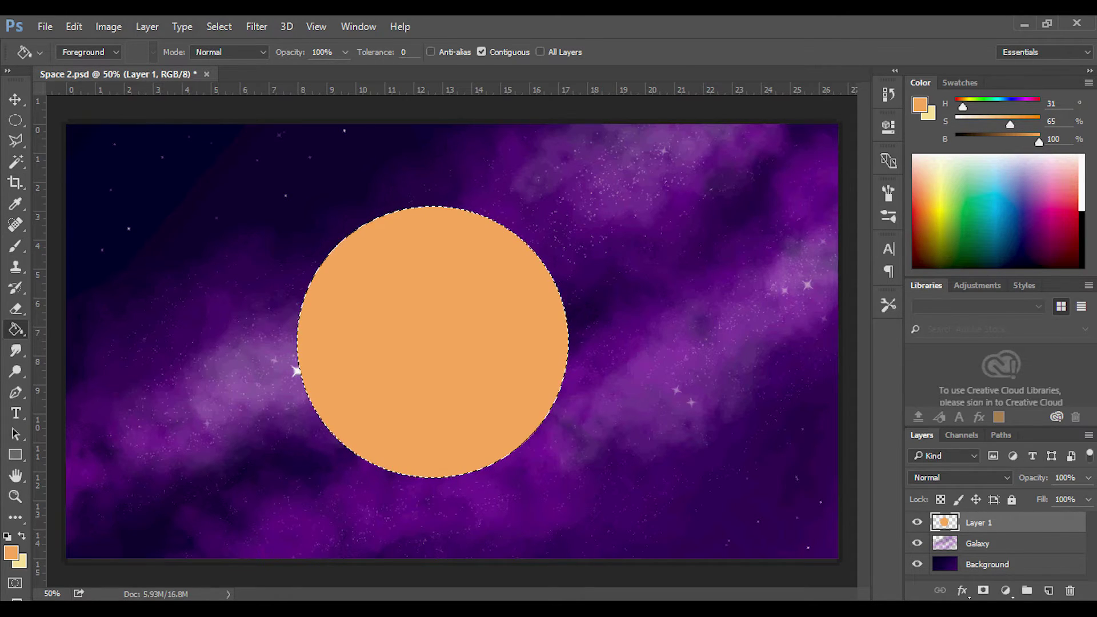
{"action": "key", "text": "m"}
{"action": "key", "text": "ctrl+d"}
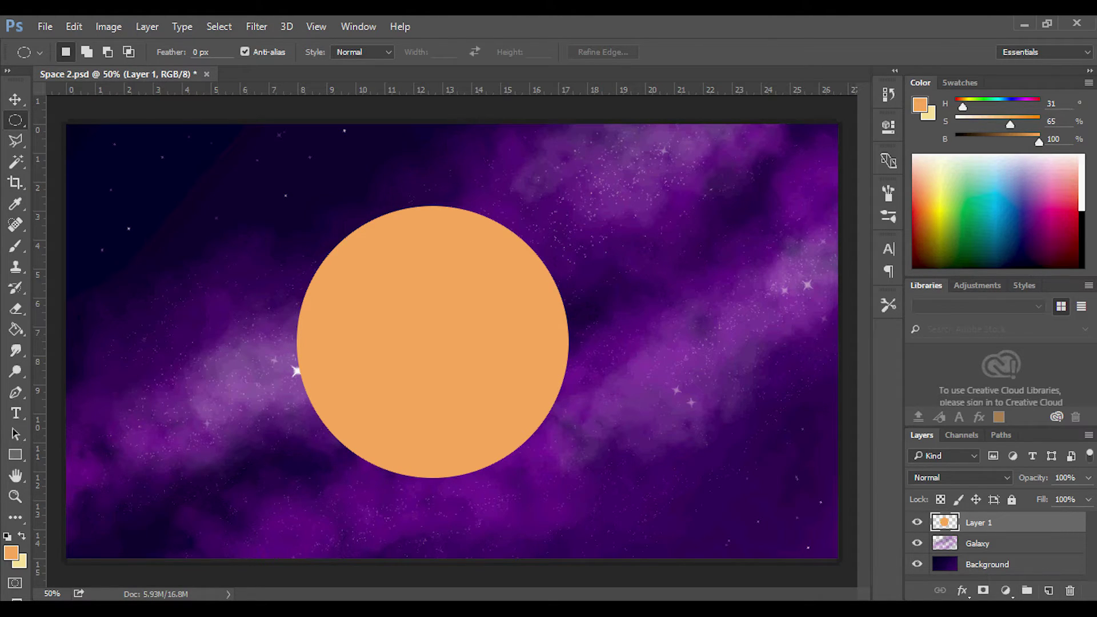
Add a new layer above the orange circle and clip it to the circle's layer.
{"action": "left_click", "coordinate": [1048, 591]}
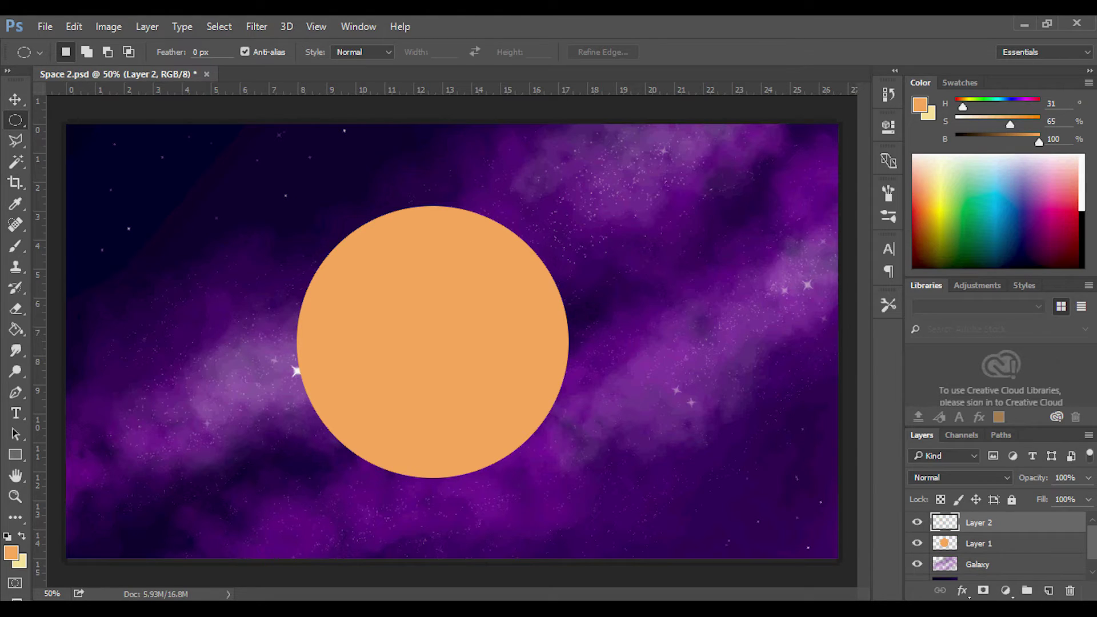
{"action": "right_click", "coordinate": [1000, 523]}
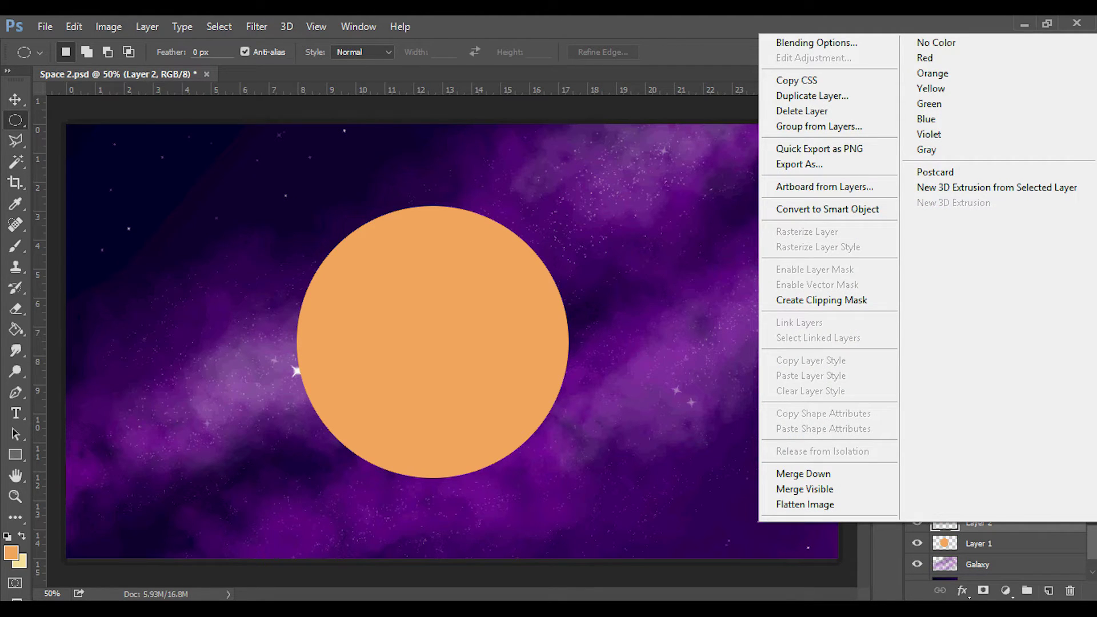
{"action": "left_click", "coordinate": [822, 300]}
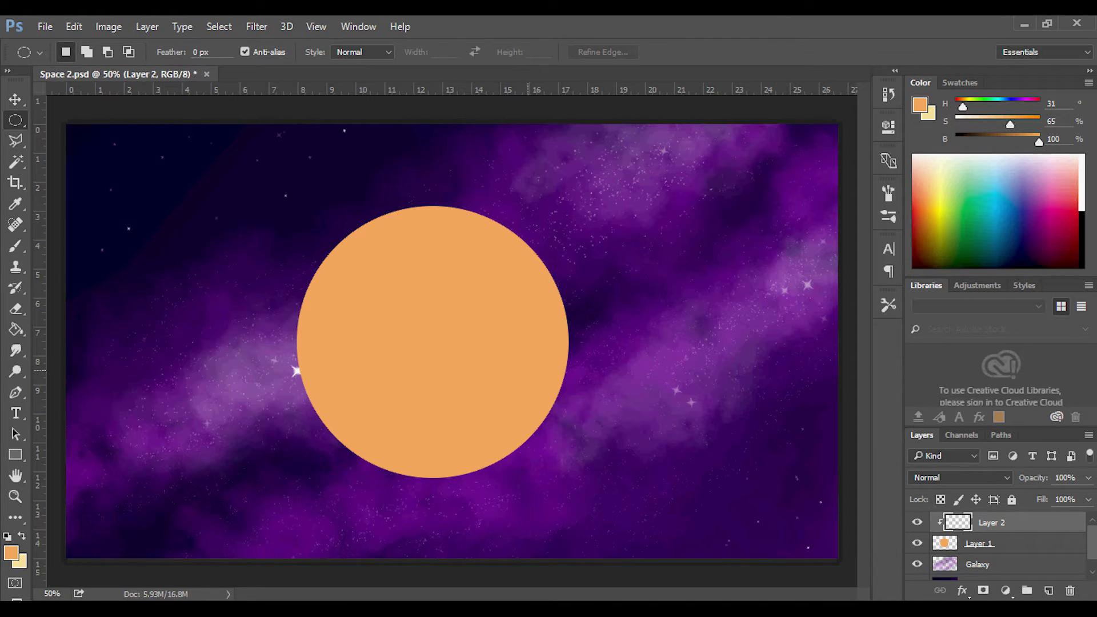
{"action": "key", "text": "slash"}
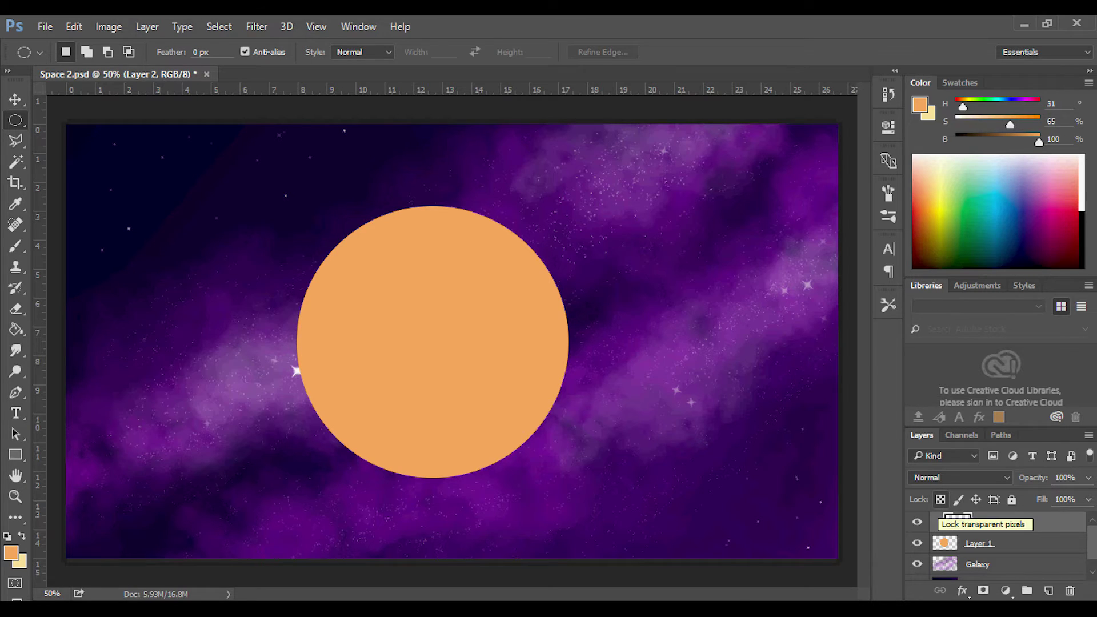
{"action": "left_click", "coordinate": [941, 501]}
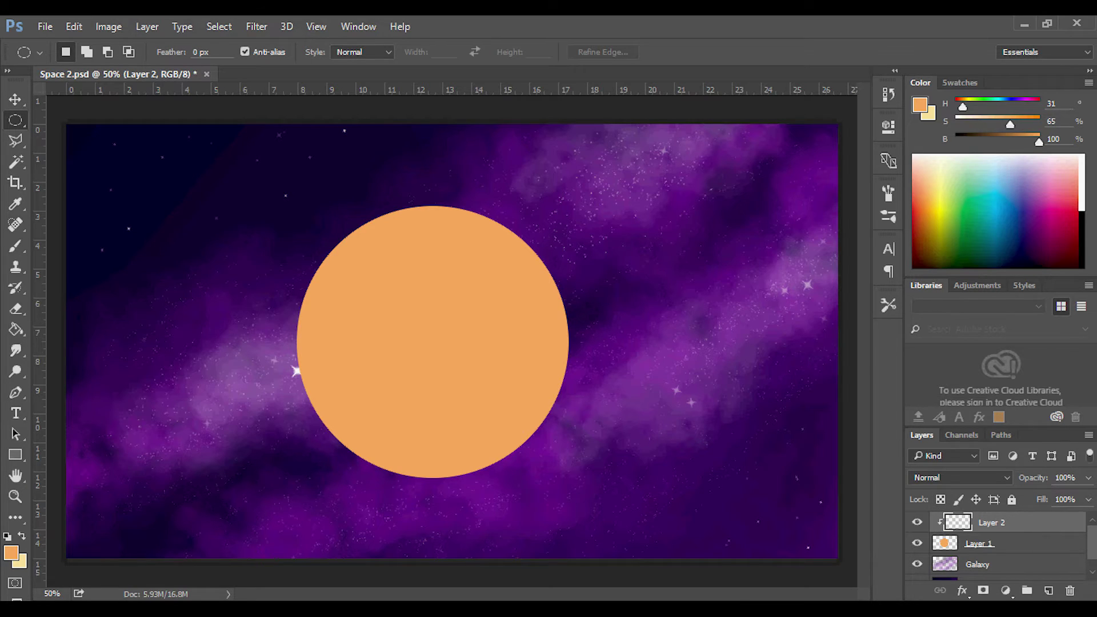
{"action": "left_click", "coordinate": [917, 523]}
{"action": "left_click", "coordinate": [917, 522]}
Choose the 72 px cloud-textured brush preset for the Brush tool.
{"action": "left_click", "coordinate": [16, 246]}
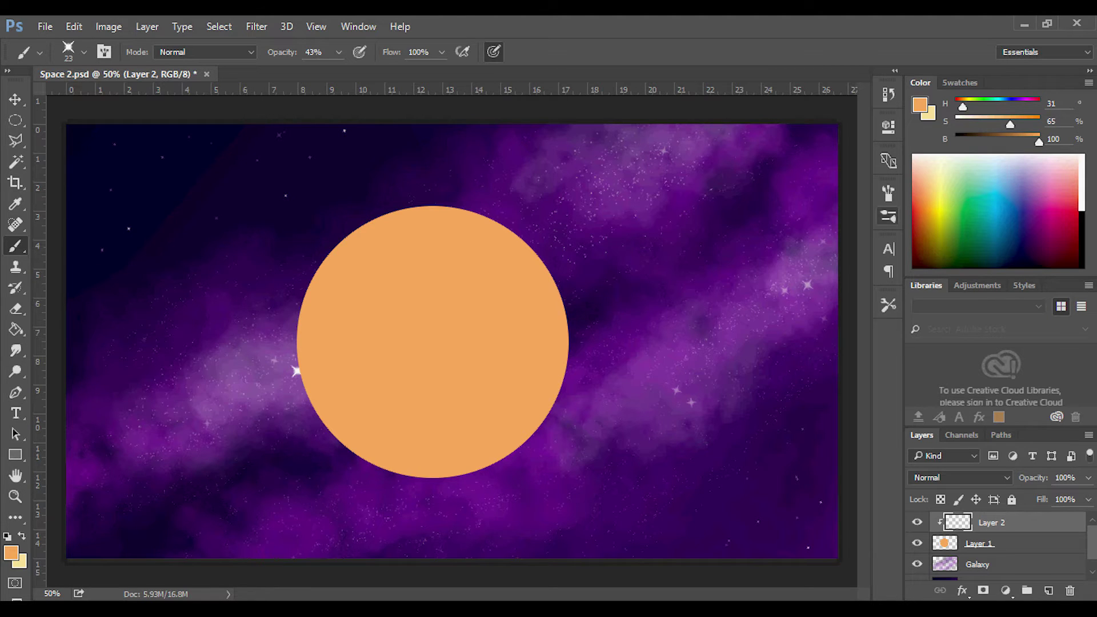
{"action": "left_click", "coordinate": [888, 216]}
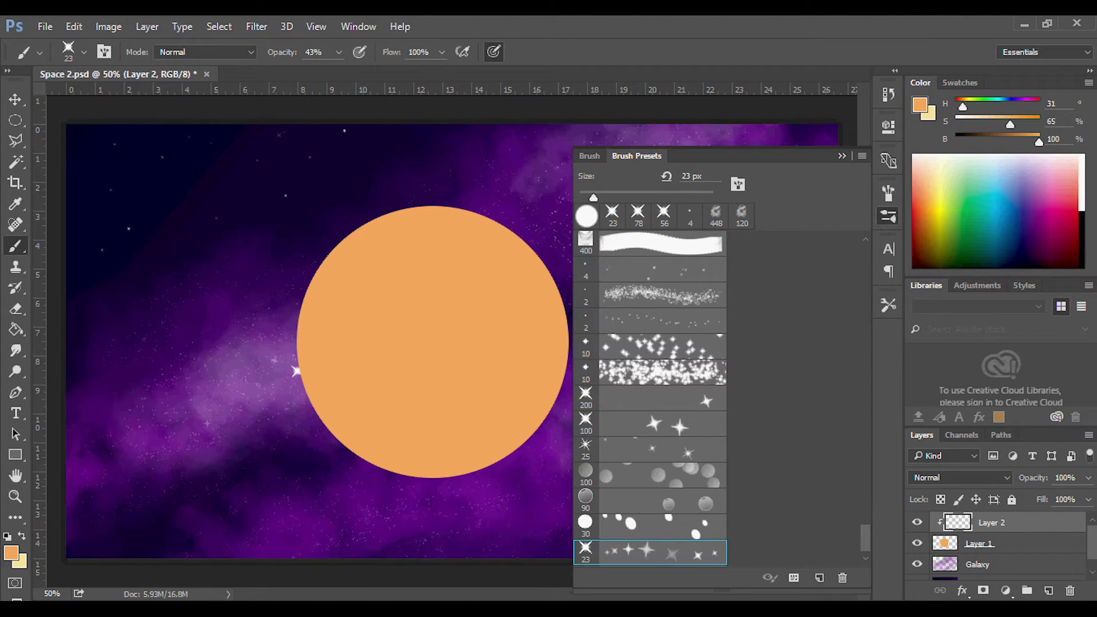
{"action": "scroll", "coordinate": [663, 400], "scroll_direction": "down", "scroll_amount": 1}
{"action": "scroll", "coordinate": [663, 400], "scroll_direction": "down", "scroll_amount": 1}
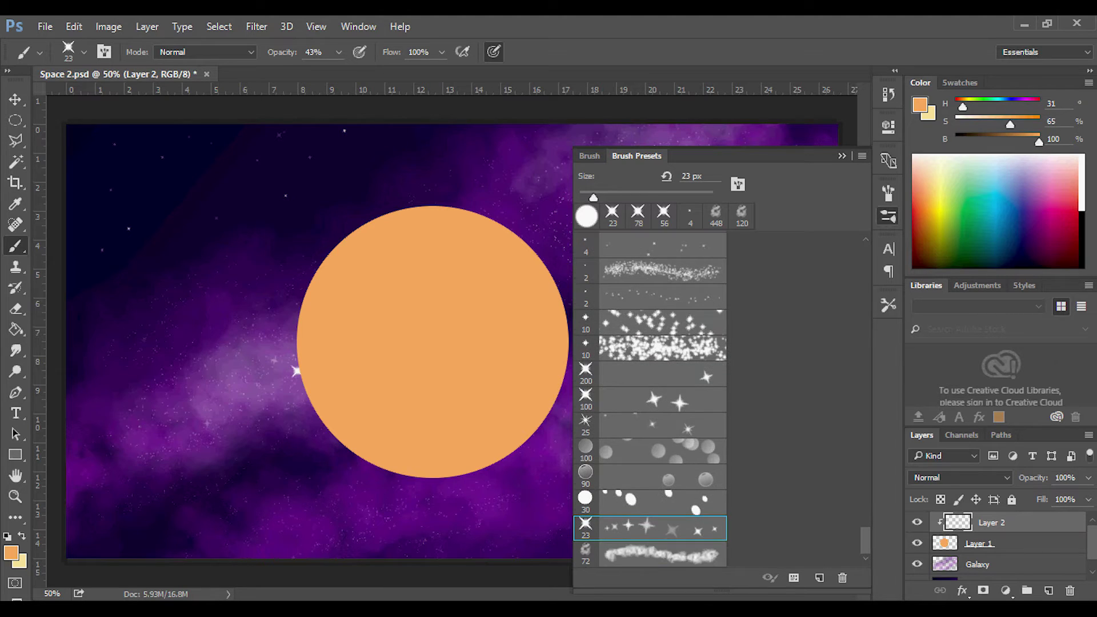
{"action": "left_click", "coordinate": [657, 554]}
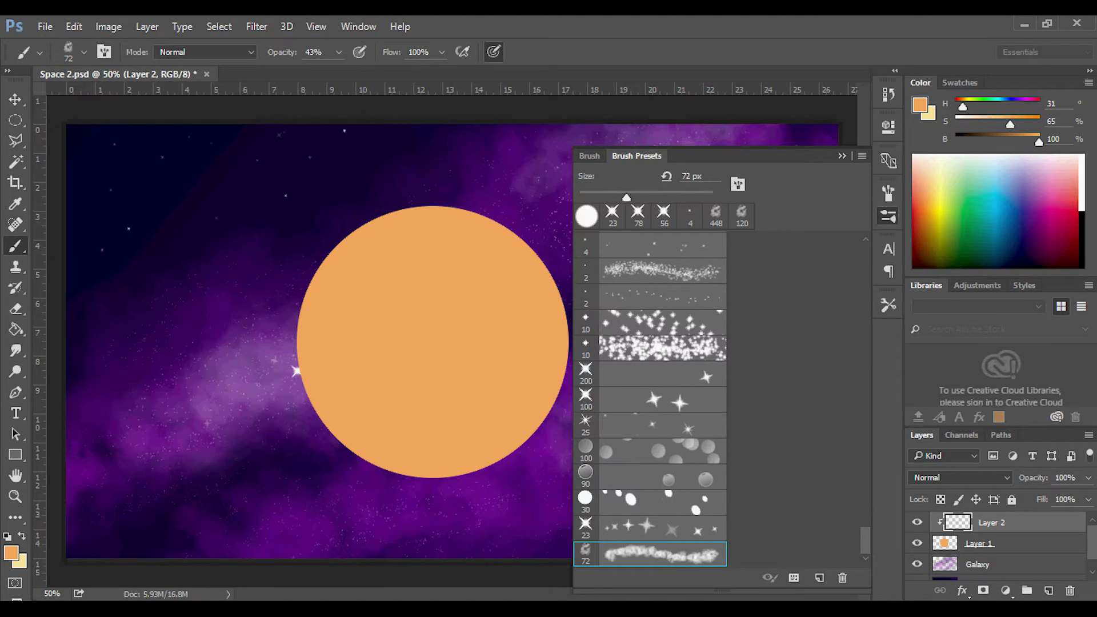
{"action": "scroll", "coordinate": [663, 400], "scroll_direction": "up", "scroll_amount": 10}
{"action": "scroll", "coordinate": [663, 400], "scroll_direction": "down", "scroll_amount": 10}
{"action": "left_click", "coordinate": [590, 155]}
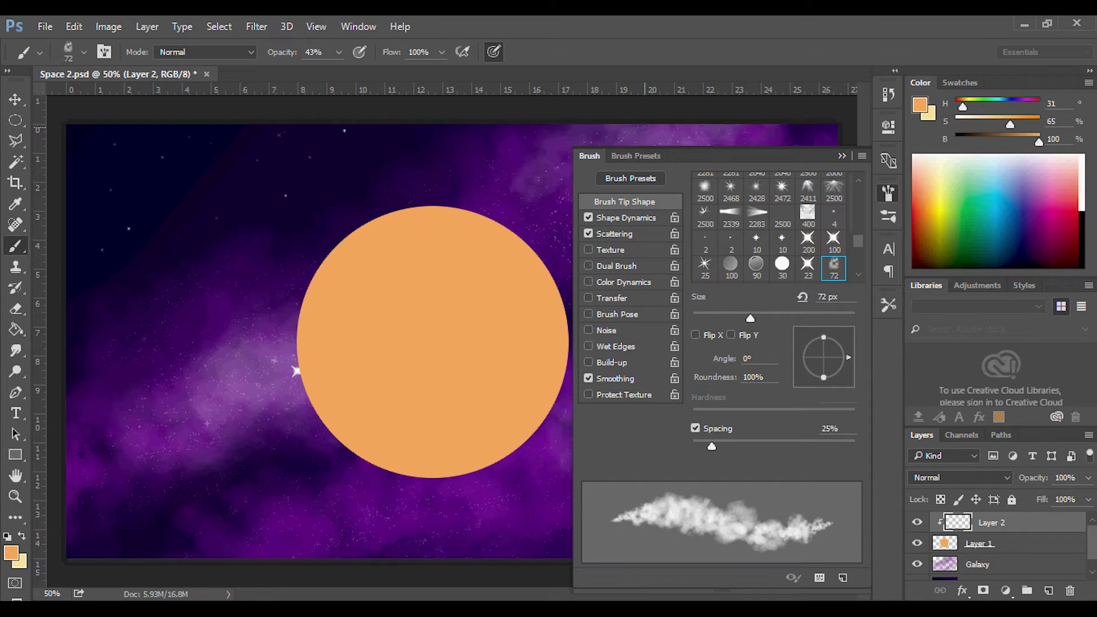
{"action": "left_click", "coordinate": [636, 155]}
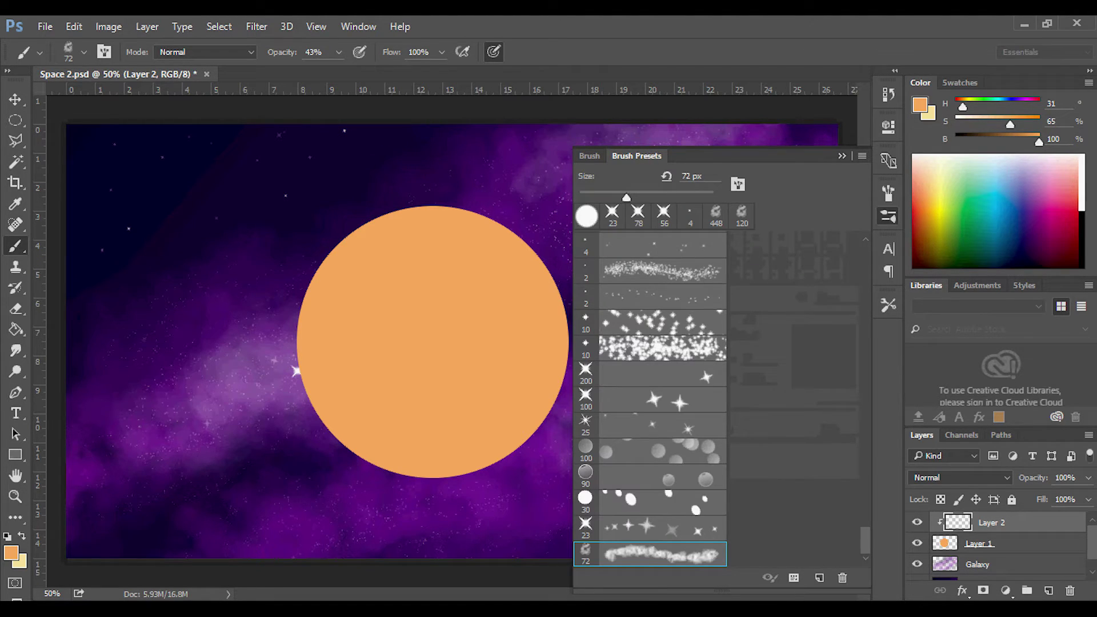
{"action": "left_click", "coordinate": [842, 156]}
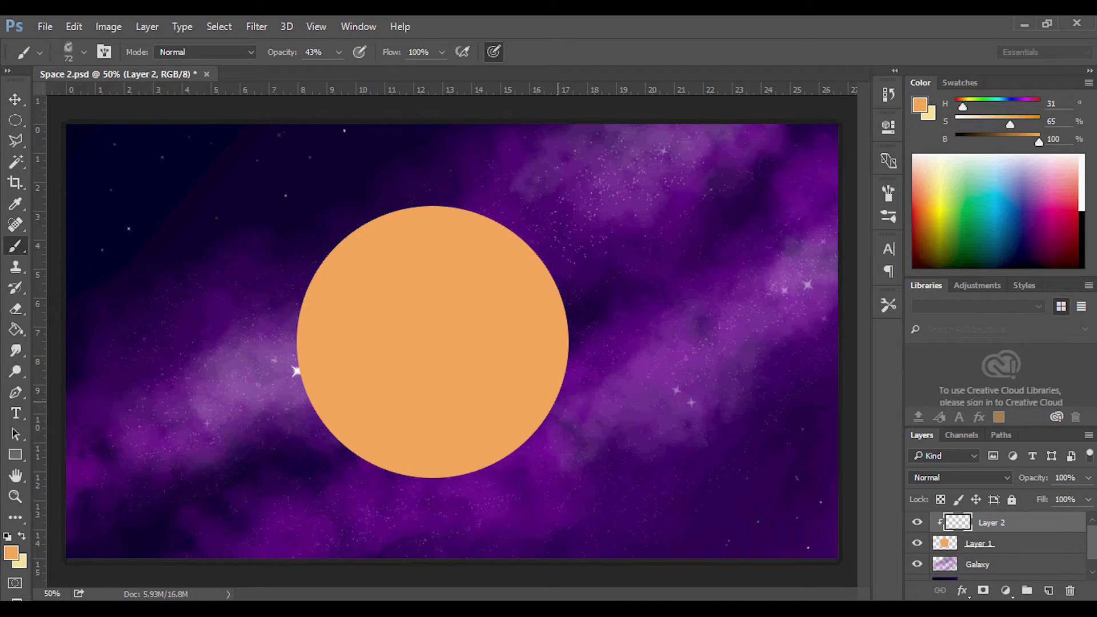
Set the brush opacity to 48% and the foreground colour to pale yellow (H 45, S 24, B 100).
{"action": "left_click", "coordinate": [339, 52]}
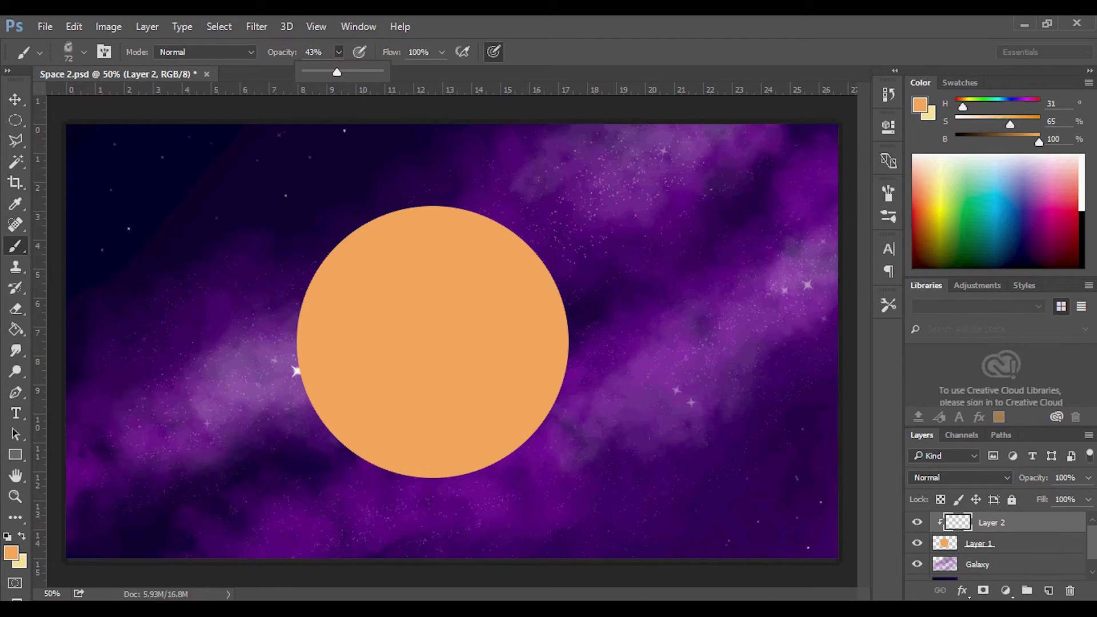
{"action": "left_click_drag", "start_coordinate": [337, 72], "coordinate": [340, 72]}
{"action": "left_click", "coordinate": [817, 120]}
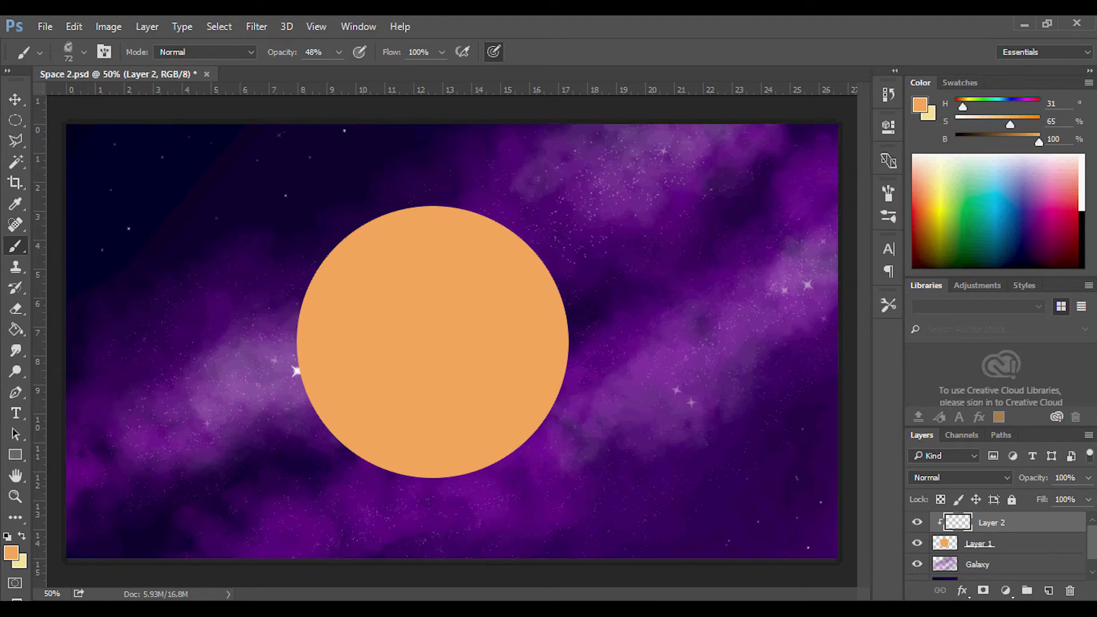
{"action": "left_click_drag", "start_coordinate": [1010, 124], "coordinate": [969, 124]}
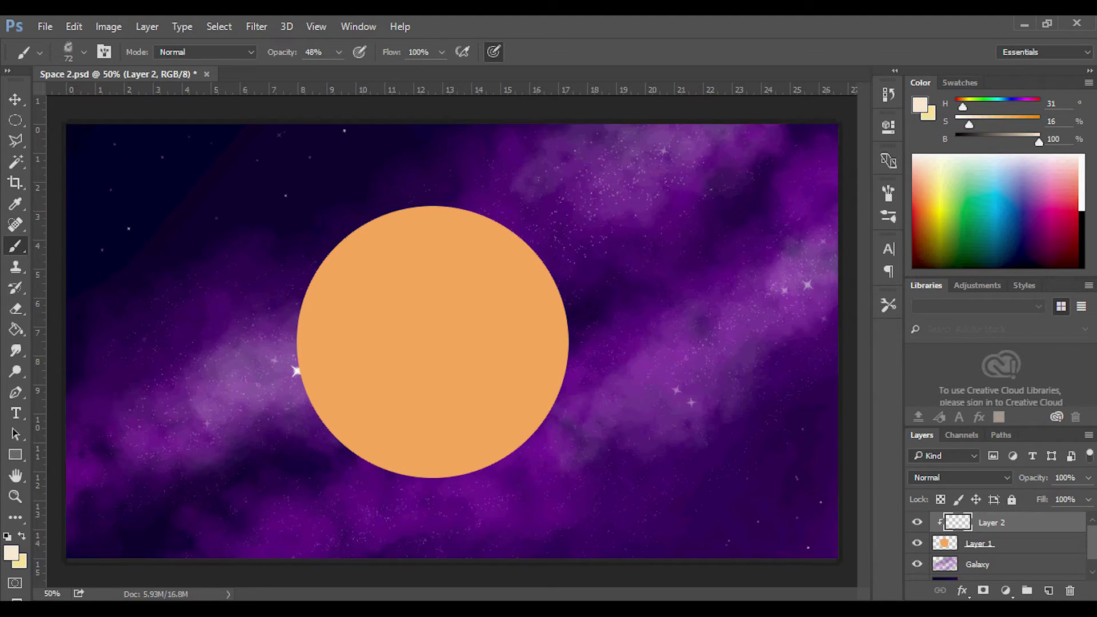
{"action": "left_click_drag", "start_coordinate": [963, 107], "coordinate": [976, 125]}
Paint pale yellow diagonal cloud bands across the middle and lower part of the orange planet with the brush at 88 px.
{"action": "left_click", "coordinate": [83, 51]}
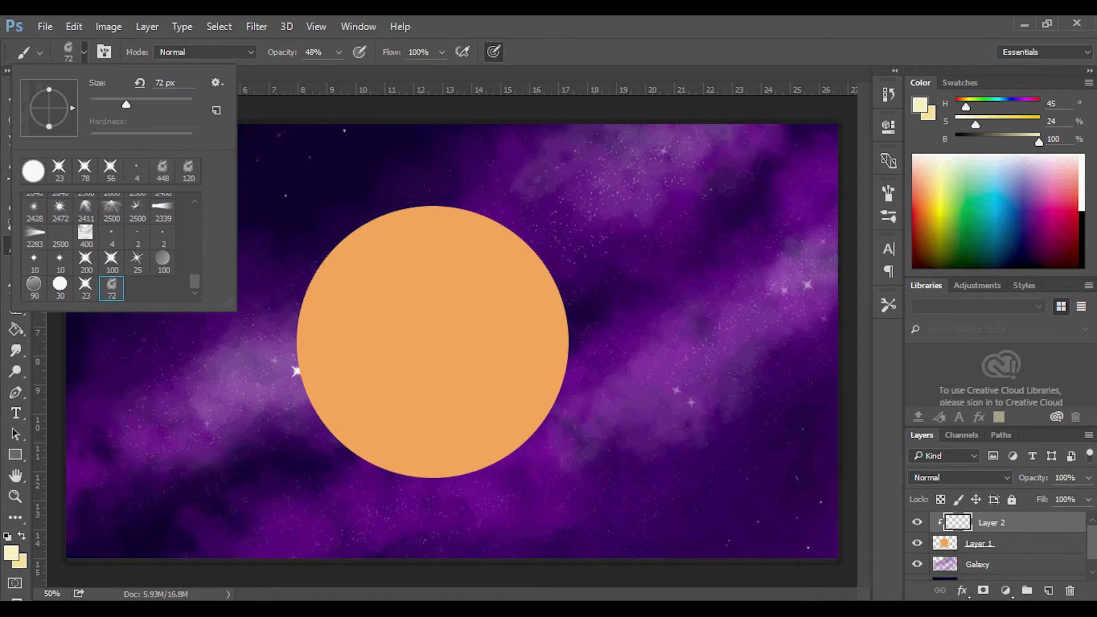
{"action": "left_click_drag", "start_coordinate": [127, 104], "coordinate": [162, 105]}
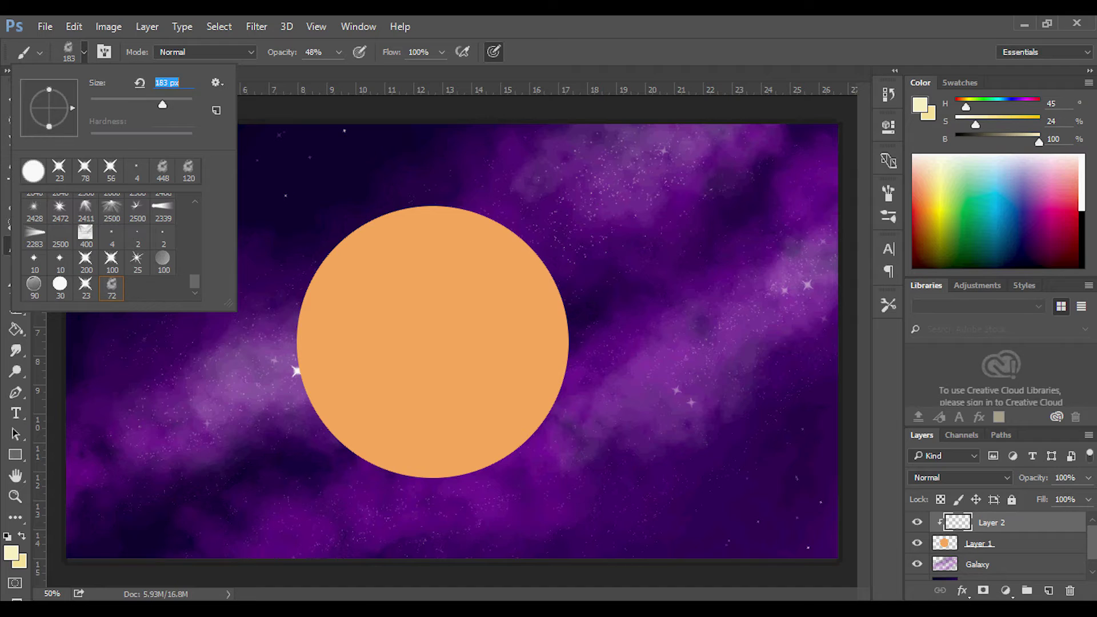
{"action": "left_click_drag", "start_coordinate": [436, 366], "coordinate": [550, 390]}
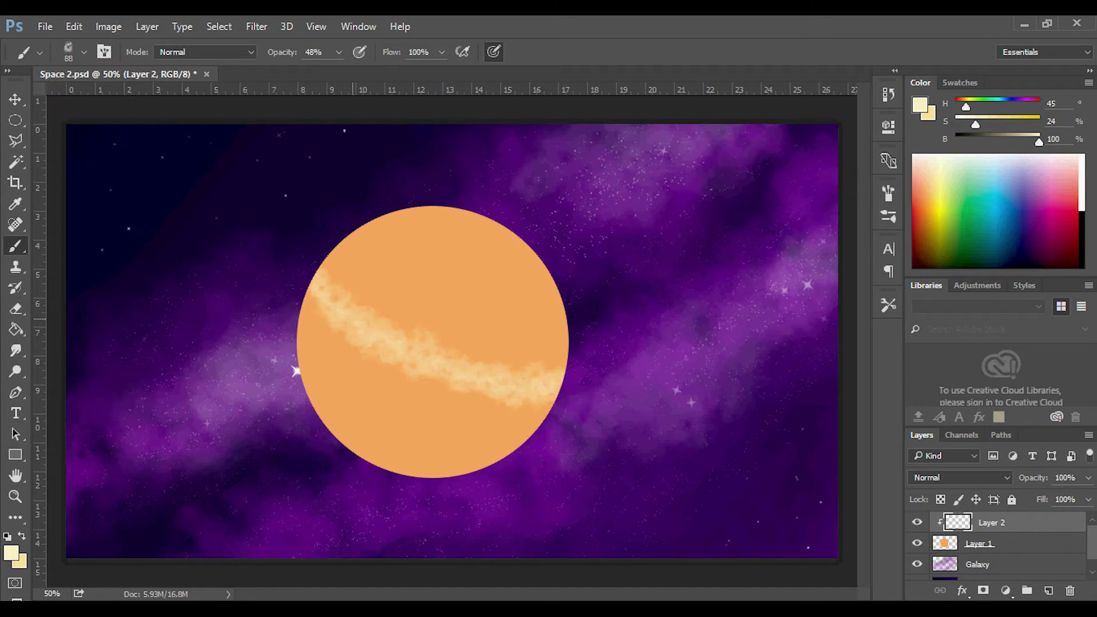
{"action": "mouse_move", "coordinate": [367, 326]}
{"action": "left_mouse_down"}
{"action": "mouse_move", "coordinate": [512, 382]}
{"action": "mouse_move", "coordinate": [557, 379]}
{"action": "left_mouse_up"}
{"action": "left_click_drag", "start_coordinate": [346, 308], "coordinate": [563, 374]}
{"action": "mouse_move", "coordinate": [497, 411]}
{"action": "left_mouse_down"}
{"action": "mouse_move", "coordinate": [308, 351]}
{"action": "mouse_move", "coordinate": [299, 323]}
{"action": "mouse_move", "coordinate": [394, 400]}
{"action": "mouse_move", "coordinate": [299, 325]}
{"action": "left_mouse_up"}
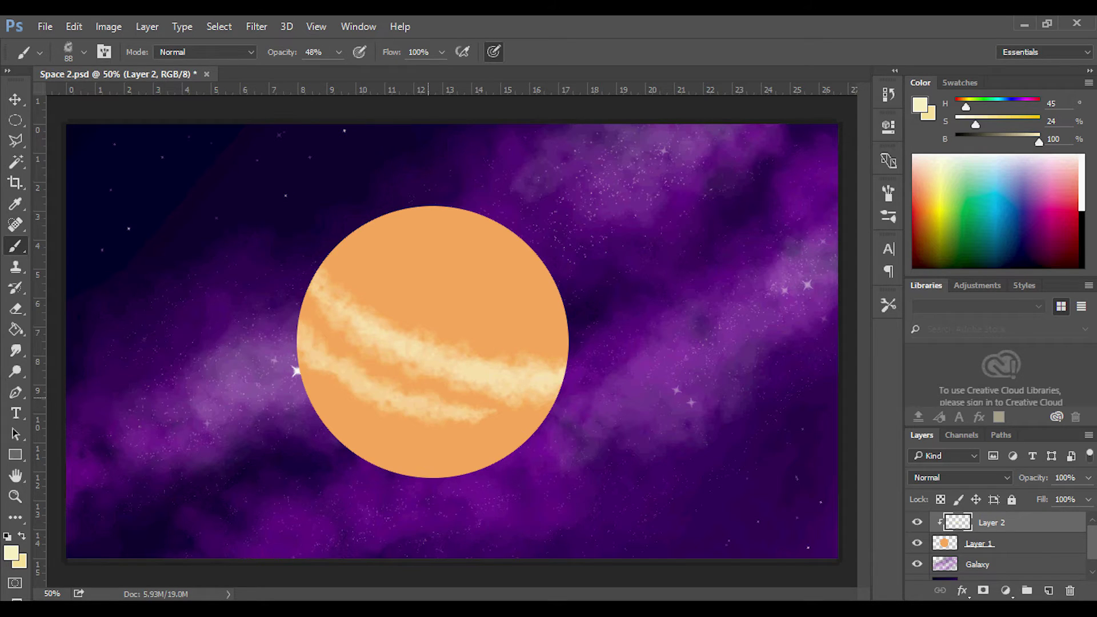
{"action": "left_click_drag", "start_coordinate": [422, 394], "coordinate": [300, 308]}
{"action": "left_click_drag", "start_coordinate": [526, 436], "coordinate": [423, 394]}
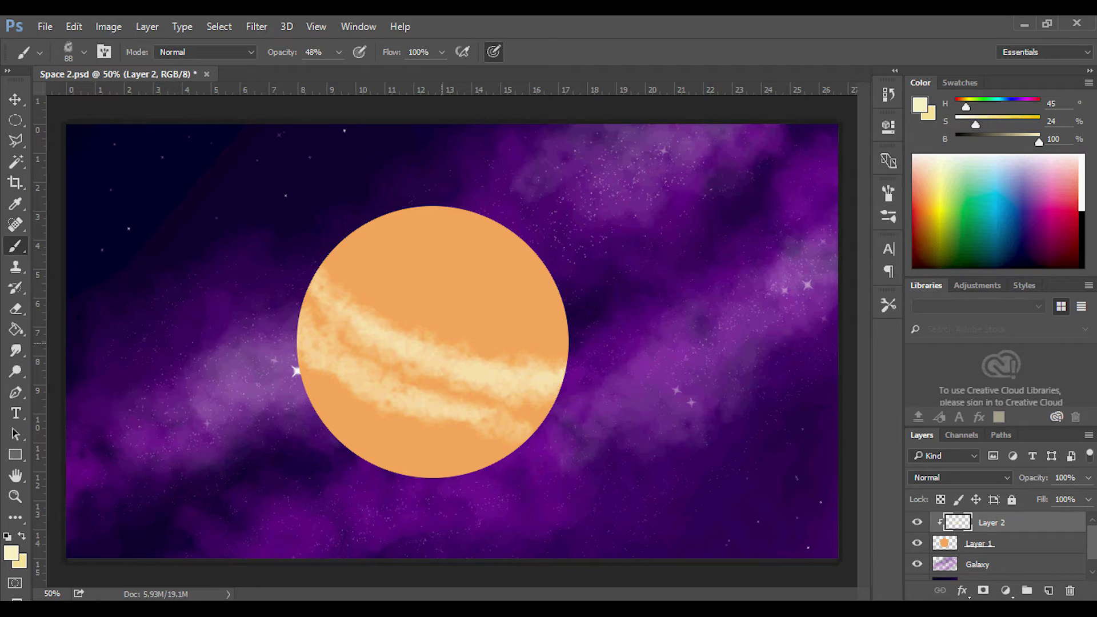
{"action": "mouse_move", "coordinate": [415, 309]}
{"action": "left_mouse_down"}
{"action": "mouse_move", "coordinate": [517, 327]}
{"action": "mouse_move", "coordinate": [577, 321]}
{"action": "left_mouse_up"}
{"action": "left_click_drag", "start_coordinate": [477, 324], "coordinate": [594, 333]}
{"action": "left_click_drag", "start_coordinate": [318, 274], "coordinate": [566, 358]}
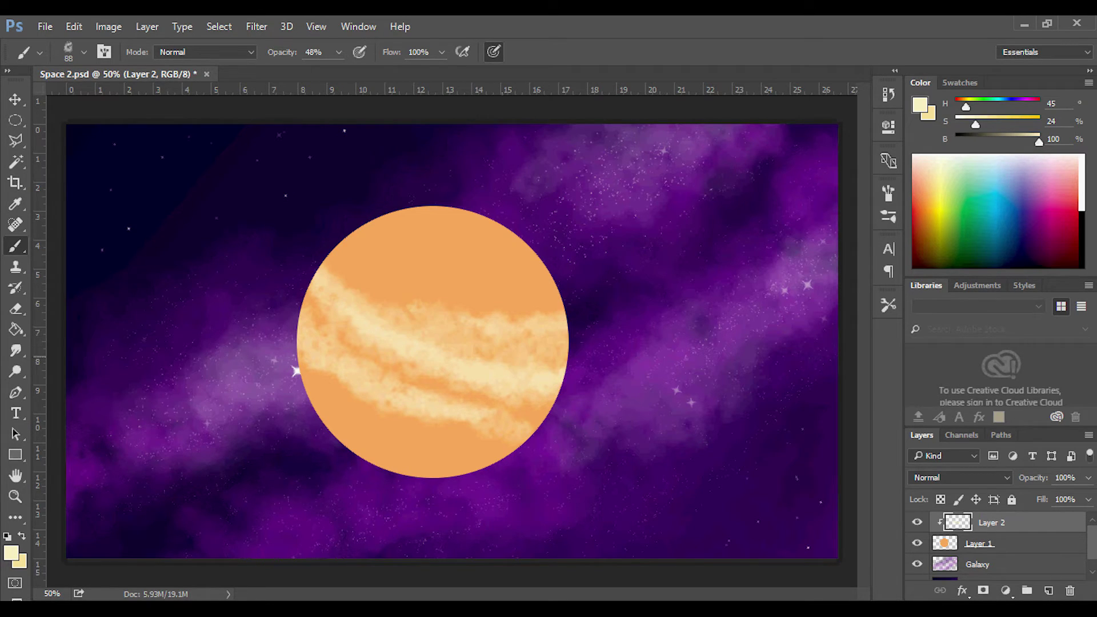
Lower the brush opacity to 19% and softly paint over the gaps and lower edge of the planet's cloud bands.
{"action": "left_click", "coordinate": [339, 52]}
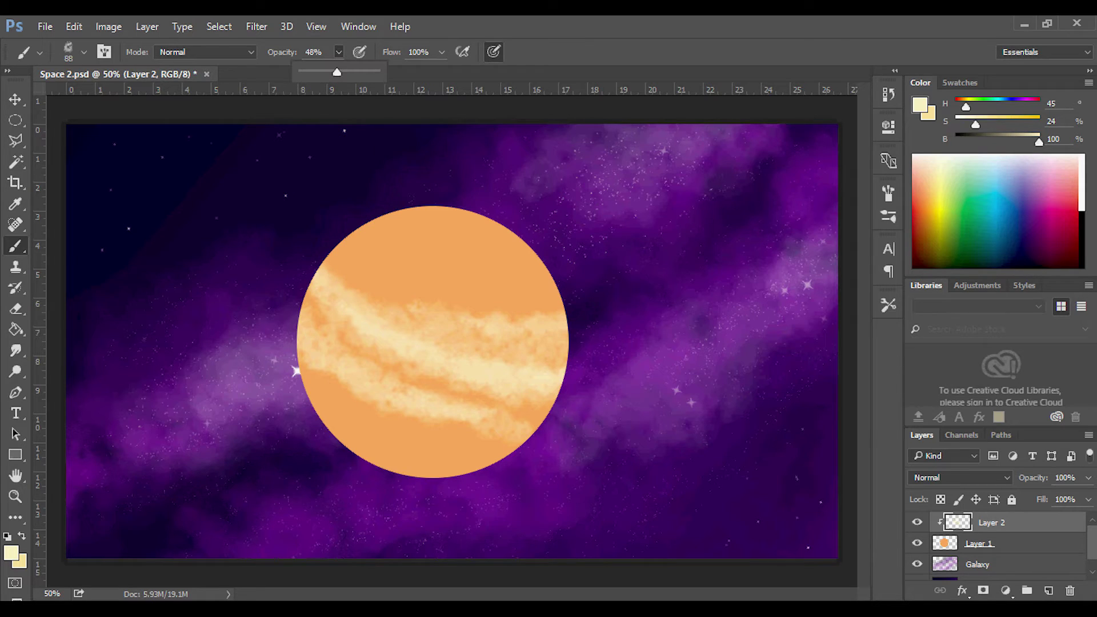
{"action": "left_click_drag", "start_coordinate": [337, 72], "coordinate": [316, 72]}
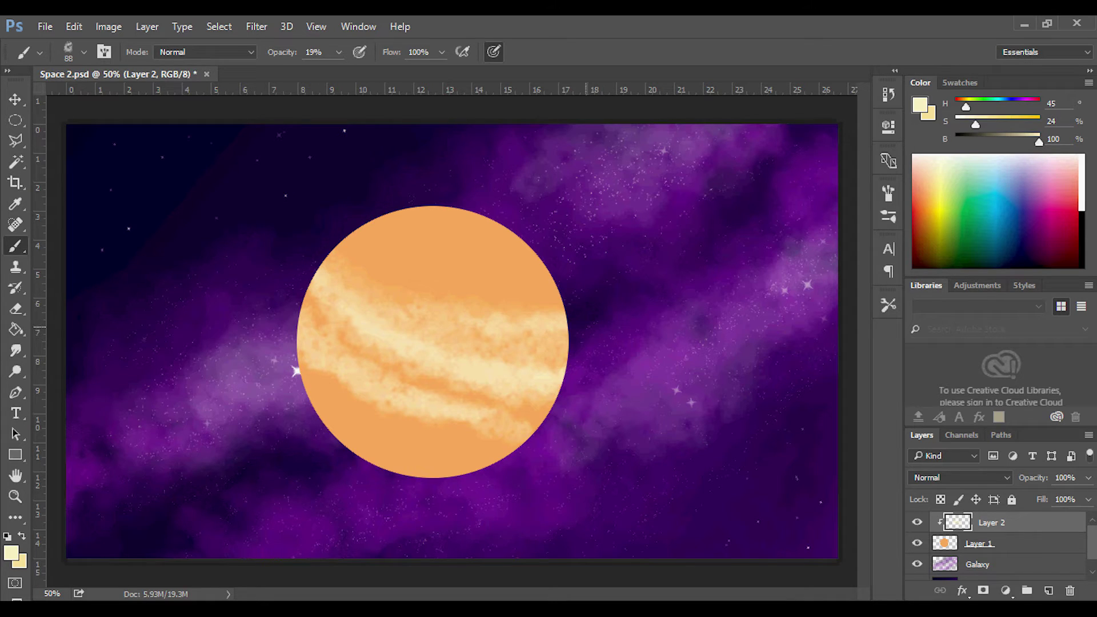
{"action": "mouse_move", "coordinate": [309, 299]}
{"action": "left_mouse_down"}
{"action": "mouse_move", "coordinate": [343, 338]}
{"action": "mouse_move", "coordinate": [537, 409]}
{"action": "left_mouse_up"}
{"action": "left_click_drag", "start_coordinate": [306, 372], "coordinate": [475, 440]}
{"action": "left_click_drag", "start_coordinate": [311, 368], "coordinate": [500, 444]}
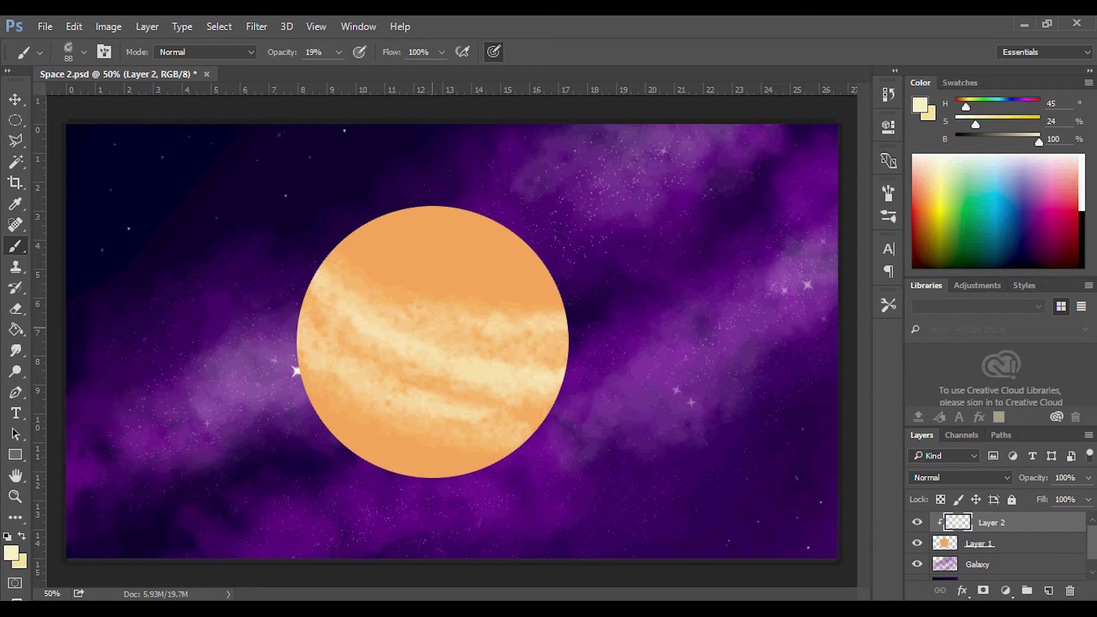
Sample light orange from the planet (H 33, S 53, B 100) and soften the cloud bands at 28% brush opacity.
{"action": "key", "text": "alt"}
{"action": "left_click", "coordinate": [366, 296], "text": "alt"}
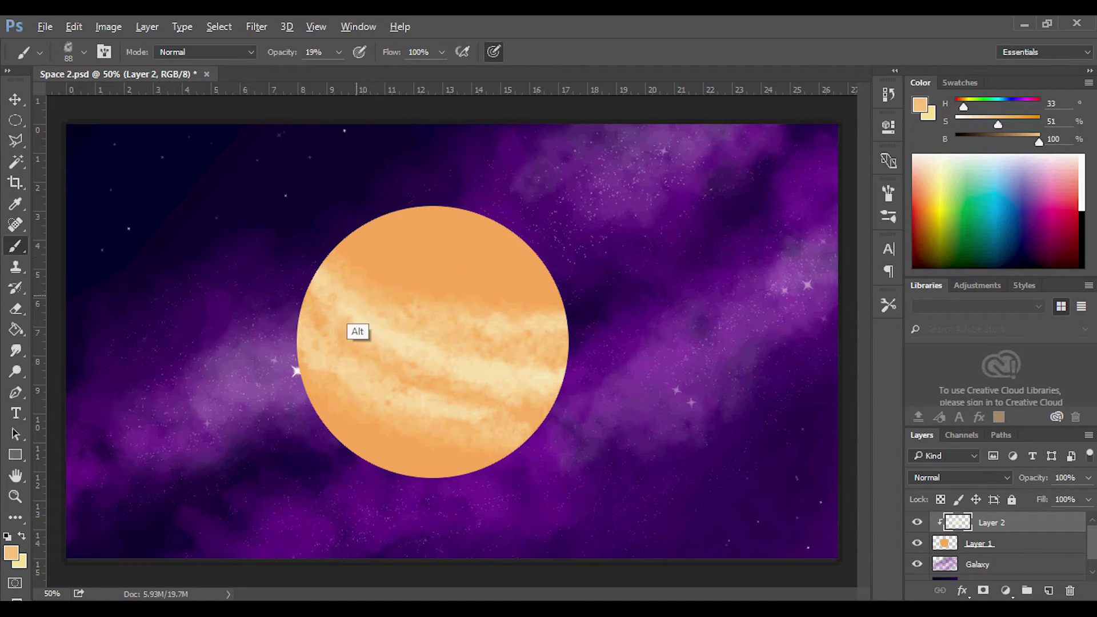
{"action": "left_click", "coordinate": [366, 292], "text": "alt"}
{"action": "left_click", "coordinate": [339, 52]}
{"action": "left_click_drag", "start_coordinate": [337, 72], "coordinate": [344, 72]}
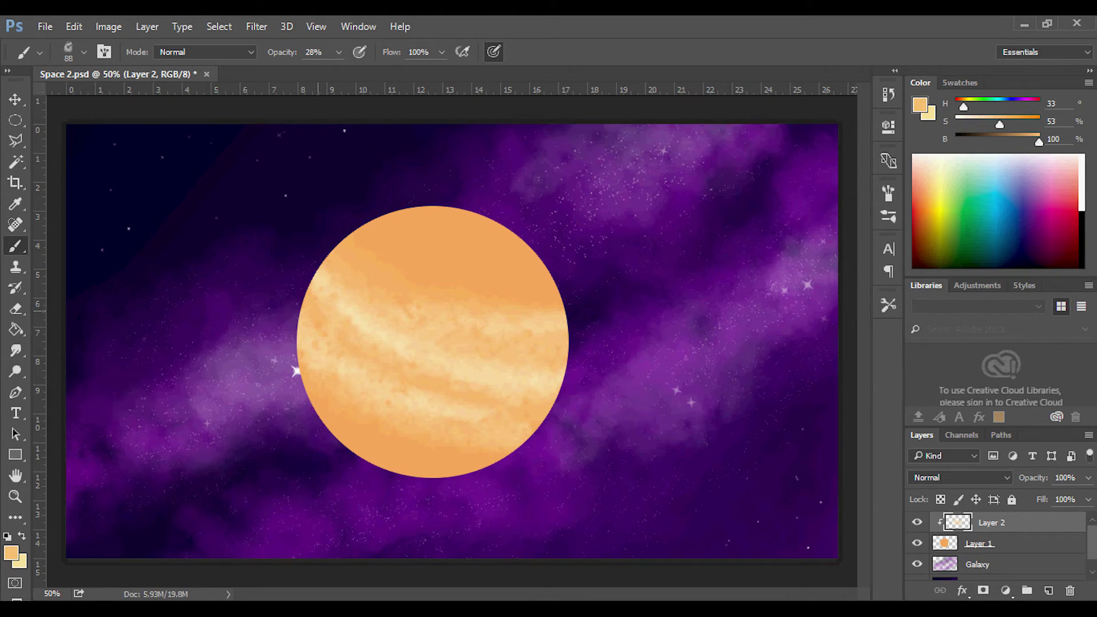
Sample pale cream from the middle band (H 39, S 33, B 100) and set the brush size to 50 px.
{"action": "left_click", "coordinate": [398, 346], "text": "alt"}
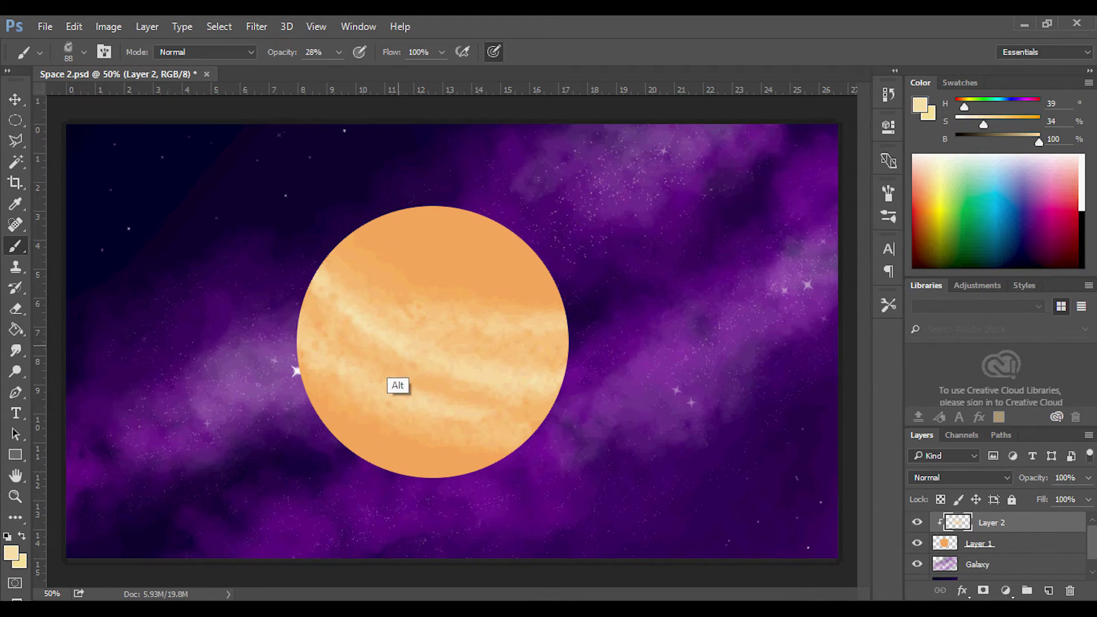
{"action": "left_click", "coordinate": [399, 345], "text": "alt"}
{"action": "left_click", "coordinate": [84, 52]}
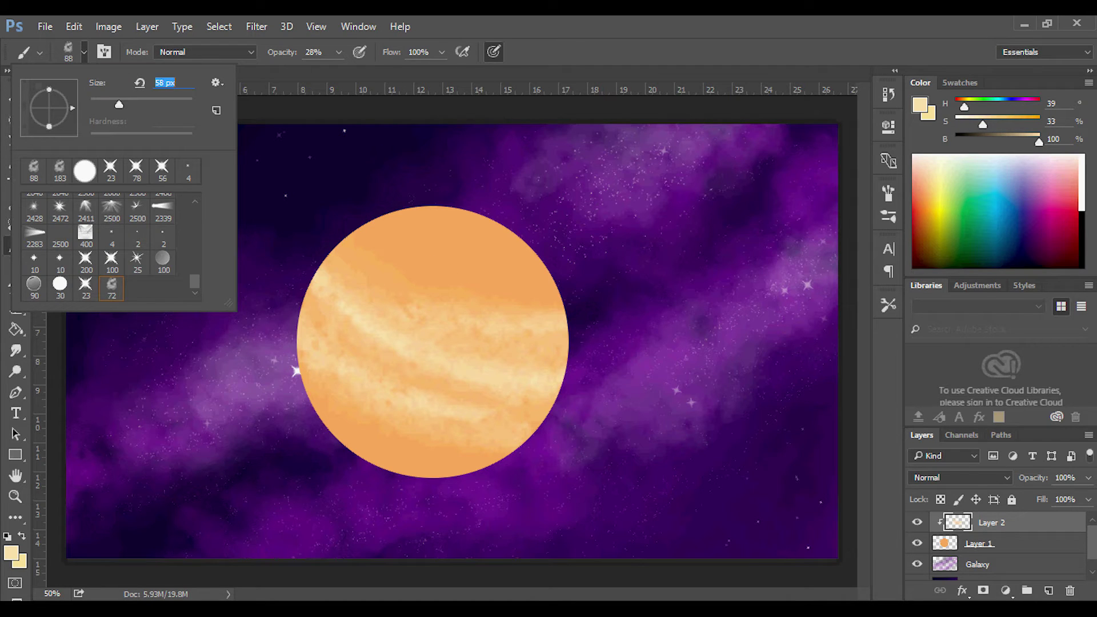
{"action": "left_click_drag", "start_coordinate": [119, 105], "coordinate": [114, 104]}
{"action": "key", "text": "Return"}
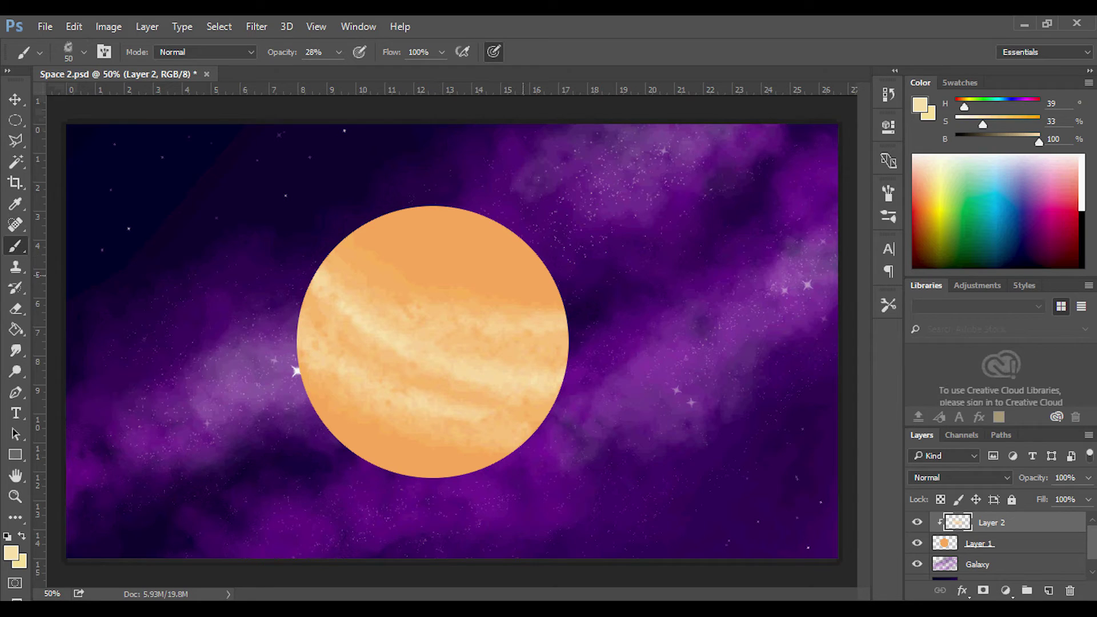
Paint thin cream cloud streaks across the planet's upper part and along its lower edge, following the curve of the existing bands.
{"action": "mouse_move", "coordinate": [509, 285]}
{"action": "left_mouse_down"}
{"action": "mouse_move", "coordinate": [417, 273]}
{"action": "mouse_move", "coordinate": [354, 235]}
{"action": "left_mouse_up"}
{"action": "mouse_move", "coordinate": [546, 277]}
{"action": "left_mouse_down"}
{"action": "mouse_move", "coordinate": [443, 264]}
{"action": "mouse_move", "coordinate": [547, 291]}
{"action": "left_mouse_up"}
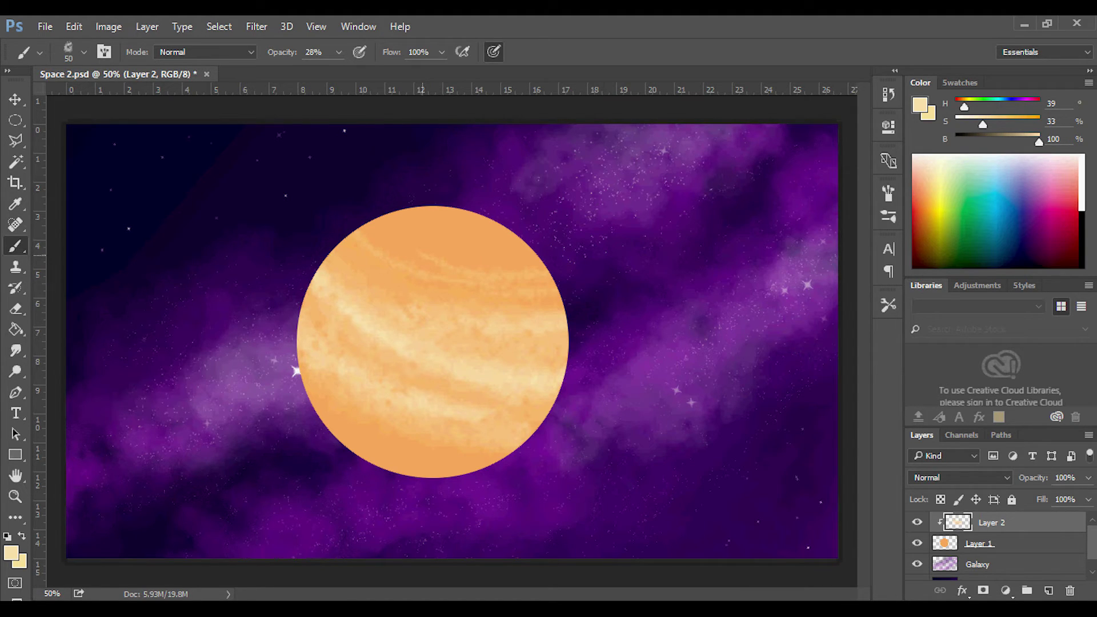
{"action": "left_click_drag", "start_coordinate": [532, 249], "coordinate": [392, 220]}
{"action": "left_click_drag", "start_coordinate": [490, 232], "coordinate": [427, 210]}
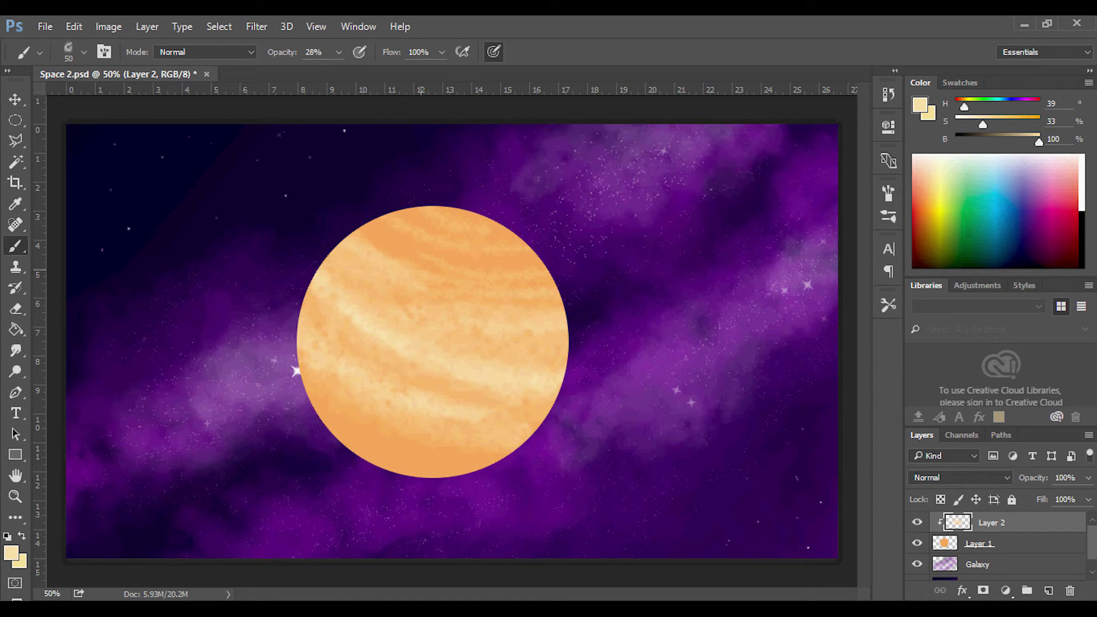
{"action": "left_click_drag", "start_coordinate": [449, 265], "coordinate": [479, 269]}
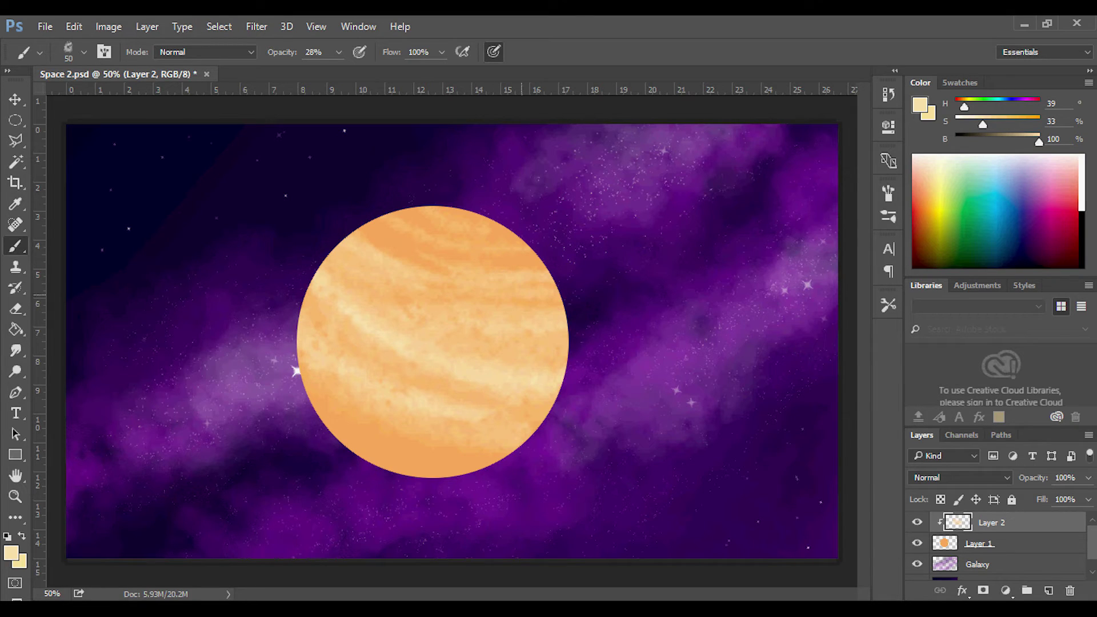
{"action": "left_click_drag", "start_coordinate": [324, 413], "coordinate": [482, 464]}
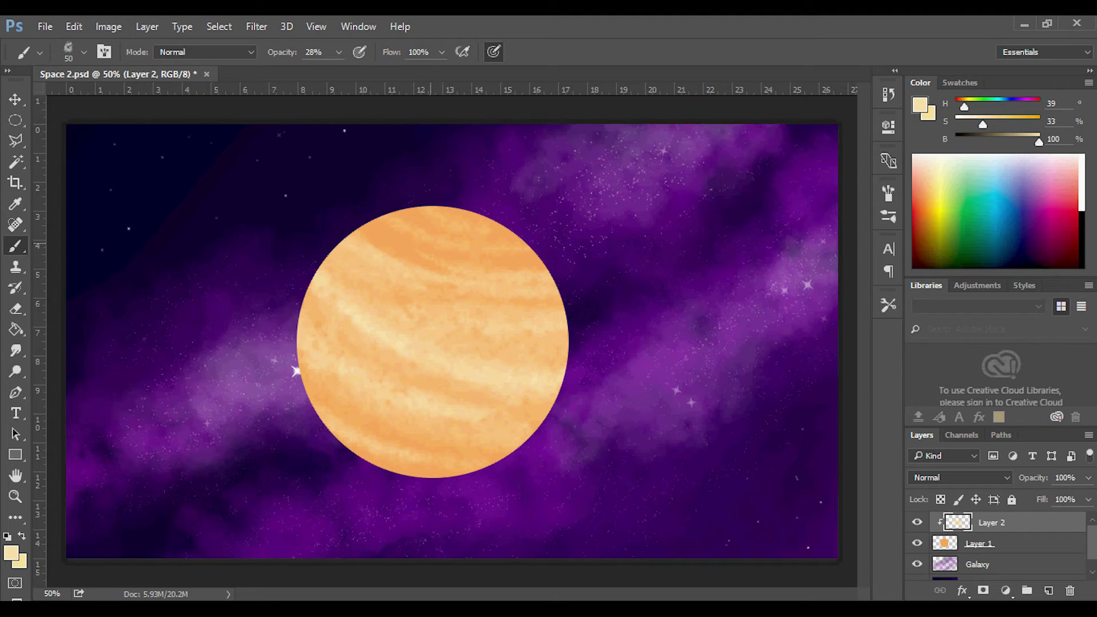
{"action": "left_click_drag", "start_coordinate": [380, 226], "coordinate": [416, 243]}
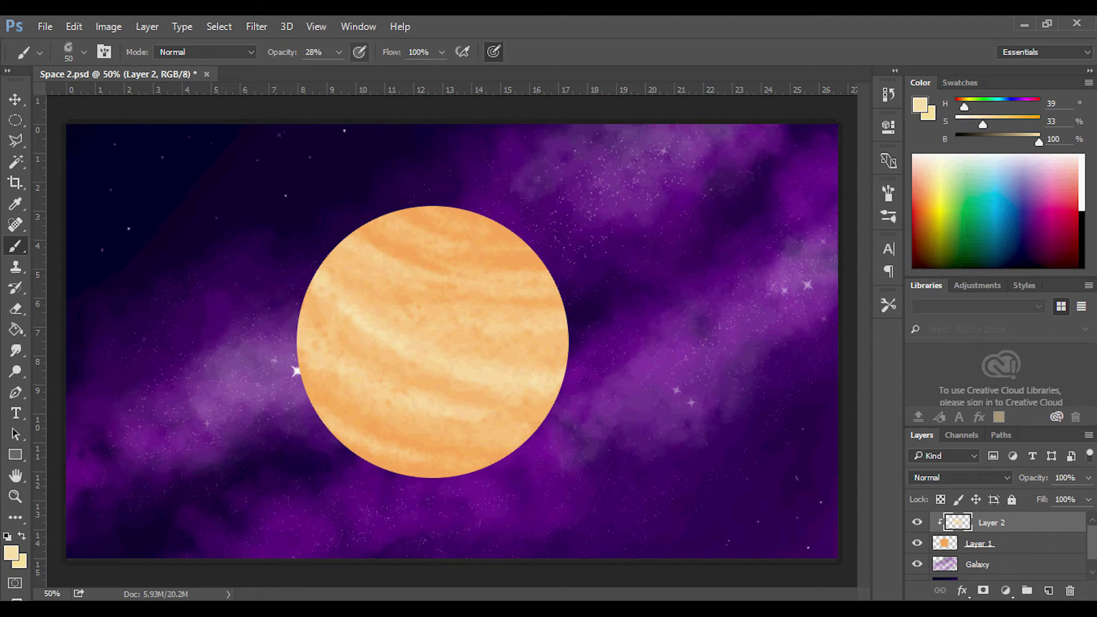
Sample orange from the upper bands, set its saturation to 97%, lower the brush opacity to 14% and save the document.
{"action": "left_click", "coordinate": [403, 238], "text": "alt"}
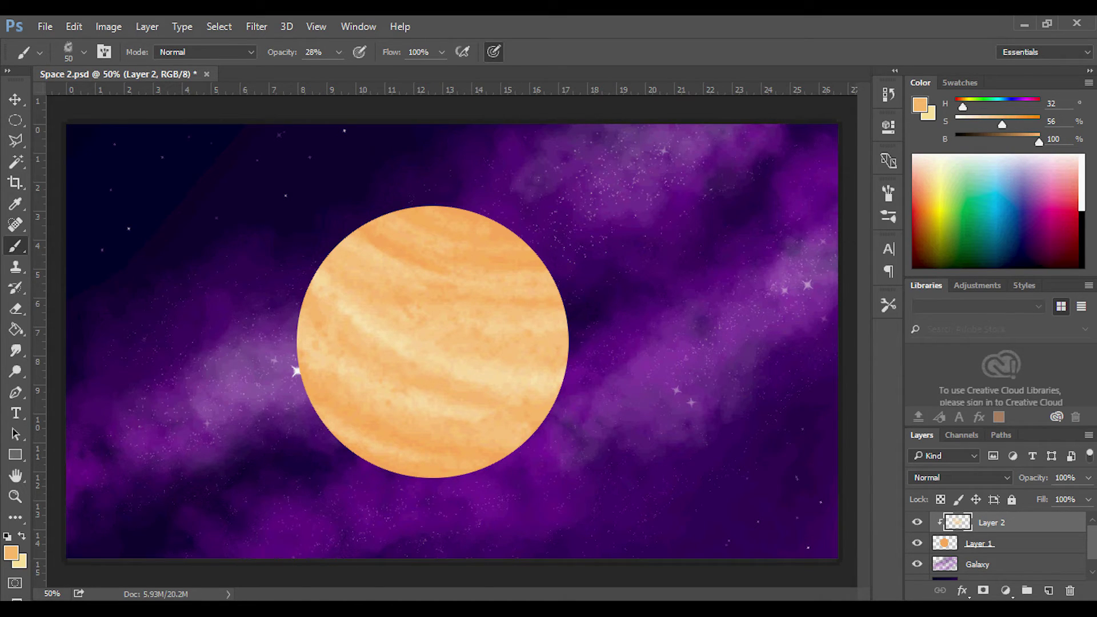
{"action": "left_click_drag", "start_coordinate": [1003, 124], "coordinate": [1037, 124]}
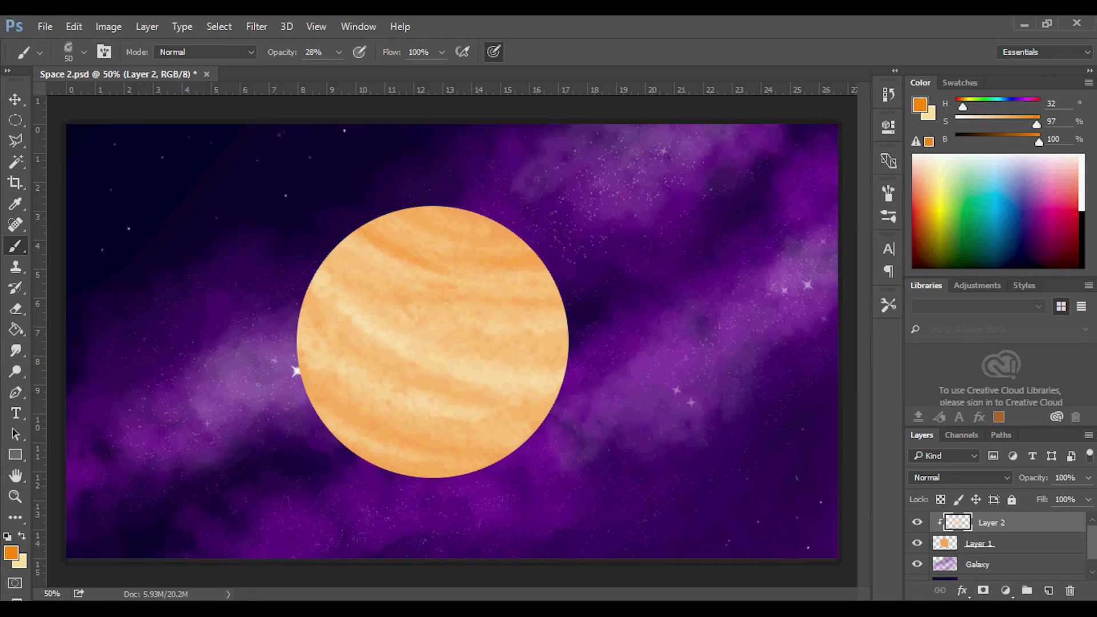
{"action": "left_click", "coordinate": [339, 52]}
{"action": "left_click_drag", "start_coordinate": [337, 72], "coordinate": [324, 73]}
{"action": "key", "text": "ctrl+s"}
Add a new layer above Layer 2 and clip it to the planet.
{"action": "left_click", "coordinate": [1049, 590]}
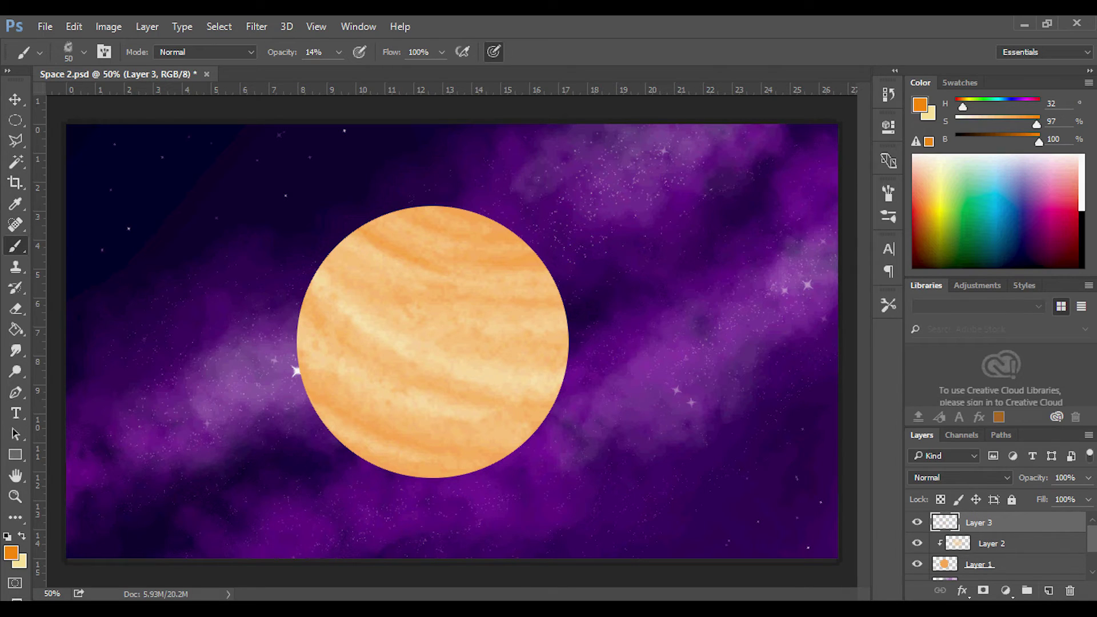
{"action": "right_click", "coordinate": [978, 522]}
{"action": "left_click", "coordinate": [821, 300]}
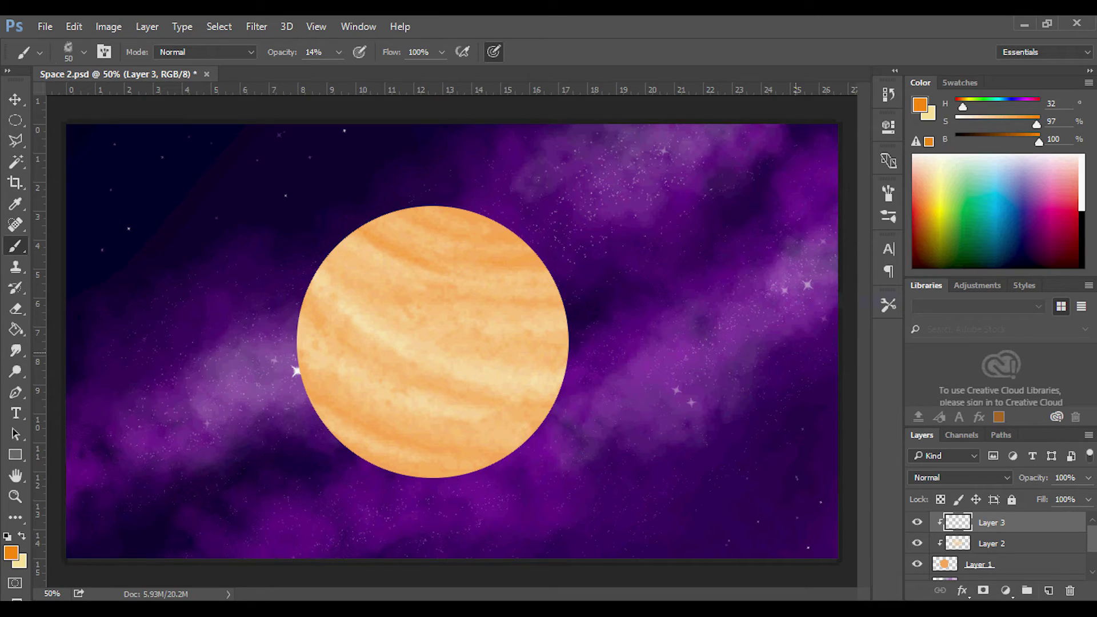
Set the foreground colour to black and paint a faint shadow along the planet's lower-left edge with a 95 px brush.
{"action": "left_click_drag", "start_coordinate": [1039, 142], "coordinate": [956, 142]}
{"action": "left_click_drag", "start_coordinate": [1037, 124], "coordinate": [1039, 125]}
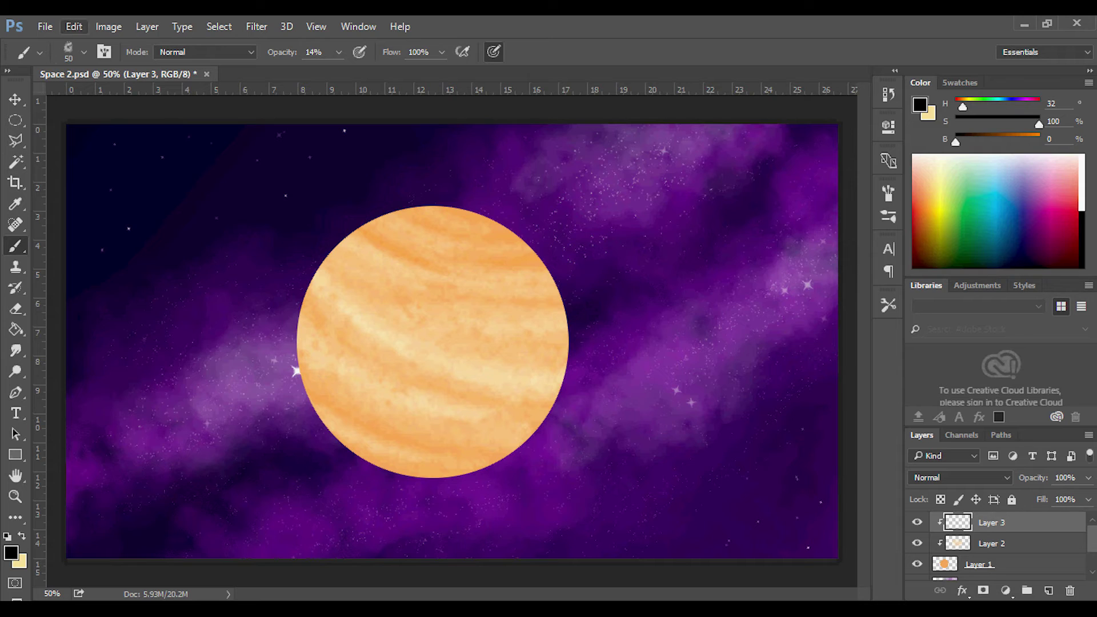
{"action": "left_click", "coordinate": [84, 52]}
{"action": "type", "text": "95"}
{"action": "key", "text": "Return"}
{"action": "mouse_move", "coordinate": [331, 258]}
{"action": "left_mouse_down"}
{"action": "mouse_move", "coordinate": [327, 276]}
{"action": "mouse_move", "coordinate": [412, 471]}
{"action": "left_mouse_up"}
{"action": "left_click_drag", "start_coordinate": [328, 274], "coordinate": [411, 469]}
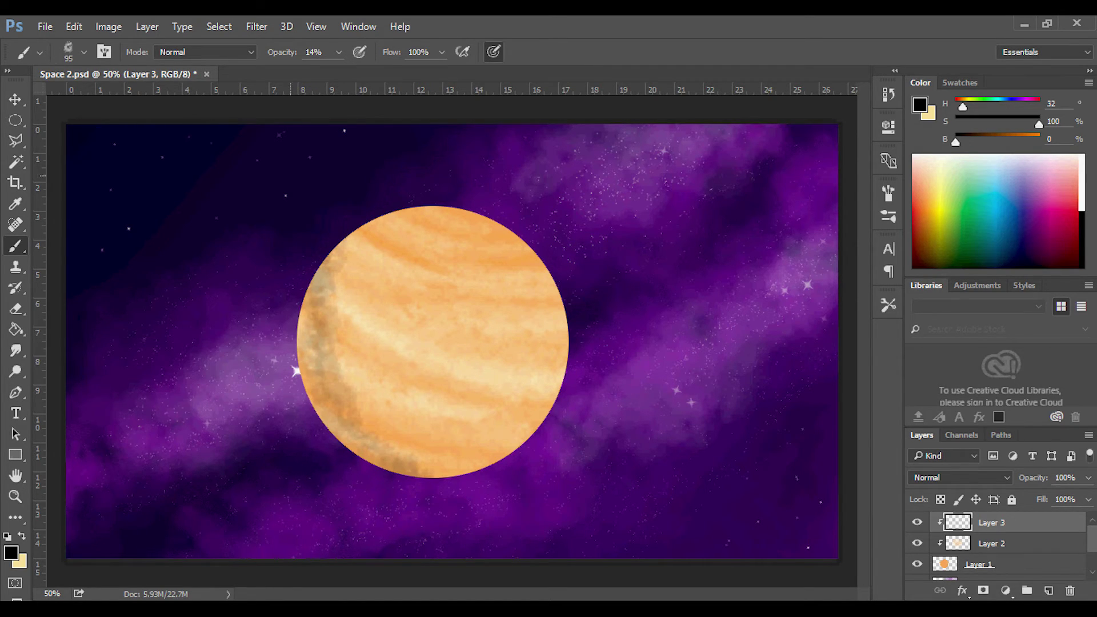
Raise the brush opacity to 55% and paint a darker crescent shadow down the planet's left side to its bottom edge.
{"action": "left_click", "coordinate": [339, 52]}
{"action": "left_click_drag", "start_coordinate": [335, 72], "coordinate": [367, 72]}
{"action": "left_click", "coordinate": [344, 240]}
{"action": "mouse_move", "coordinate": [324, 265]}
{"action": "left_mouse_down"}
{"action": "mouse_move", "coordinate": [377, 451]}
{"action": "mouse_move", "coordinate": [356, 439]}
{"action": "mouse_move", "coordinate": [428, 471]}
{"action": "left_mouse_up"}
{"action": "mouse_move", "coordinate": [343, 249]}
{"action": "left_mouse_down"}
{"action": "mouse_move", "coordinate": [406, 428]}
{"action": "mouse_move", "coordinate": [462, 466]}
{"action": "left_mouse_up"}
{"action": "left_click_drag", "start_coordinate": [341, 280], "coordinate": [474, 471]}
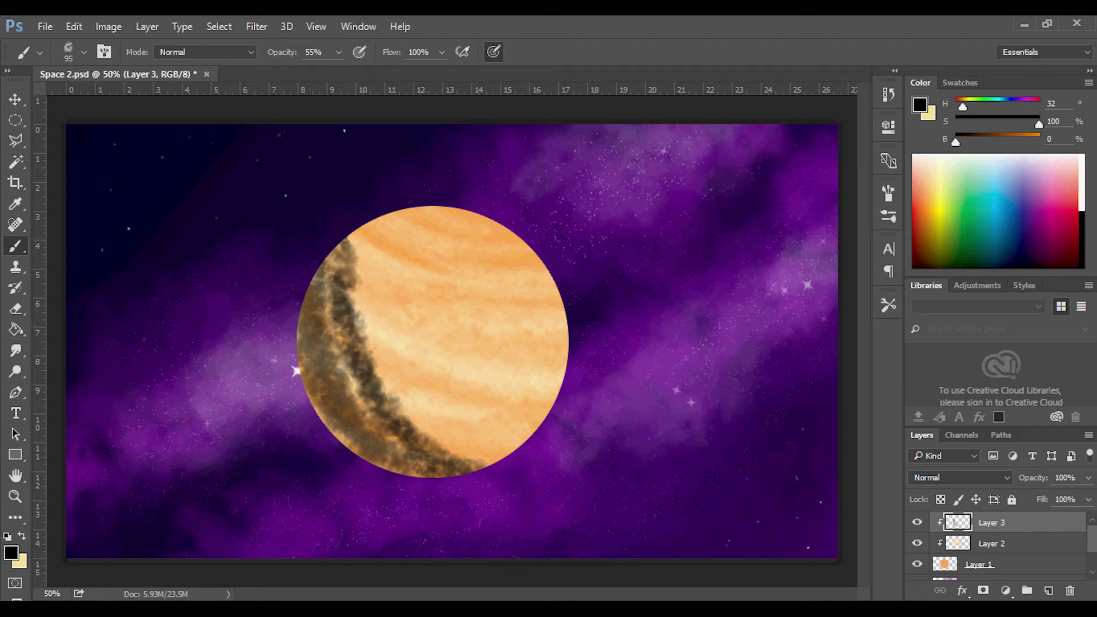
Lower the brush opacity to 25% and widen the crescent shadow inward with softer black strokes.
{"action": "left_click", "coordinate": [339, 52]}
{"action": "left_click_drag", "start_coordinate": [337, 72], "coordinate": [314, 72]}
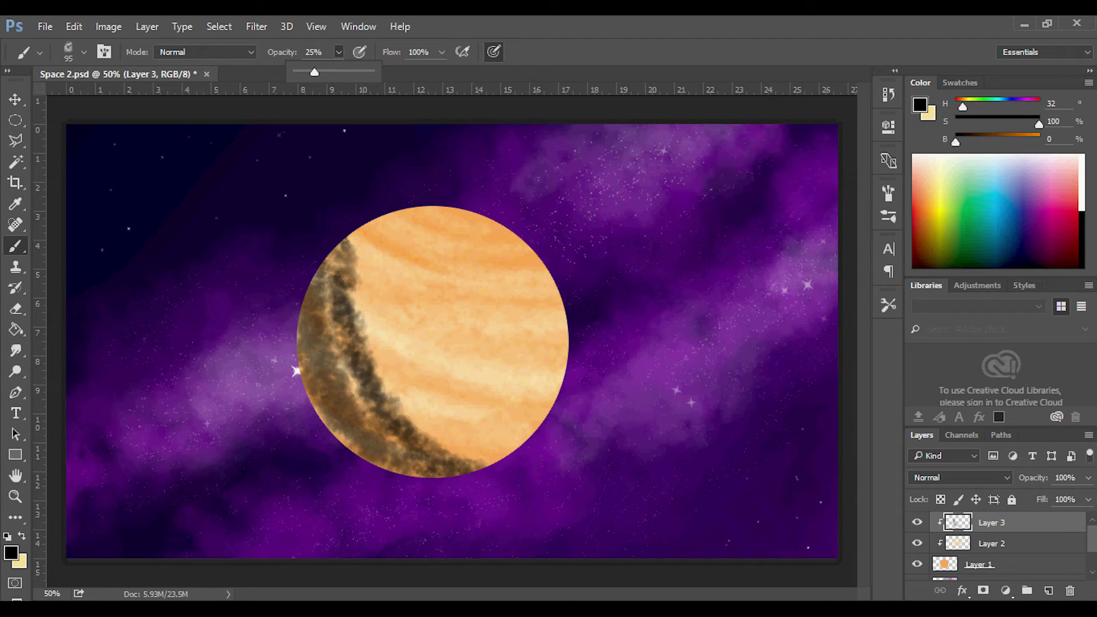
{"action": "mouse_move", "coordinate": [356, 231]}
{"action": "left_mouse_down"}
{"action": "mouse_move", "coordinate": [480, 466]}
{"action": "mouse_move", "coordinate": [320, 285]}
{"action": "mouse_move", "coordinate": [432, 457]}
{"action": "mouse_move", "coordinate": [320, 337]}
{"action": "mouse_move", "coordinate": [349, 452]}
{"action": "mouse_move", "coordinate": [331, 252]}
{"action": "mouse_move", "coordinate": [342, 384]}
{"action": "left_mouse_up"}
{"action": "mouse_move", "coordinate": [332, 309]}
{"action": "left_mouse_down"}
{"action": "mouse_move", "coordinate": [343, 412]}
{"action": "mouse_move", "coordinate": [326, 423]}
{"action": "mouse_move", "coordinate": [337, 246]}
{"action": "mouse_move", "coordinate": [394, 448]}
{"action": "left_mouse_up"}
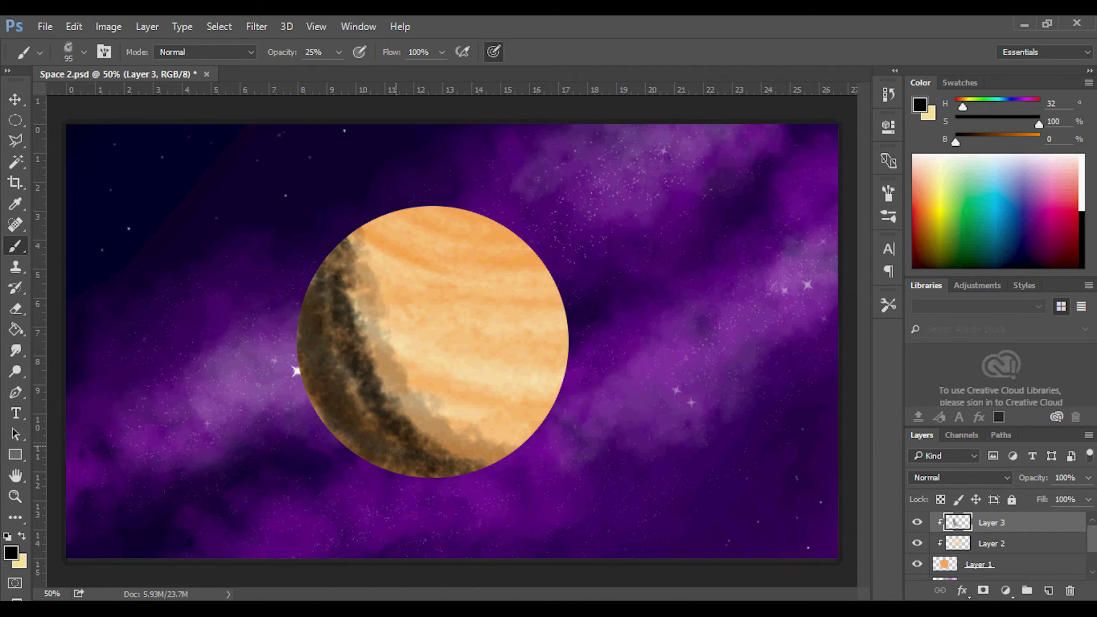
{"action": "mouse_move", "coordinate": [374, 235]}
{"action": "left_mouse_down"}
{"action": "mouse_move", "coordinate": [343, 309]}
{"action": "mouse_move", "coordinate": [480, 458]}
{"action": "mouse_move", "coordinate": [379, 384]}
{"action": "mouse_move", "coordinate": [503, 451]}
{"action": "mouse_move", "coordinate": [357, 348]}
{"action": "mouse_move", "coordinate": [435, 423]}
{"action": "mouse_move", "coordinate": [360, 300]}
{"action": "mouse_move", "coordinate": [372, 280]}
{"action": "mouse_move", "coordinate": [343, 280]}
{"action": "mouse_move", "coordinate": [394, 451]}
{"action": "mouse_move", "coordinate": [313, 320]}
{"action": "left_mouse_up"}
{"action": "mouse_move", "coordinate": [360, 257]}
{"action": "left_mouse_down"}
{"action": "mouse_move", "coordinate": [466, 457]}
{"action": "mouse_move", "coordinate": [503, 450]}
{"action": "left_mouse_up"}
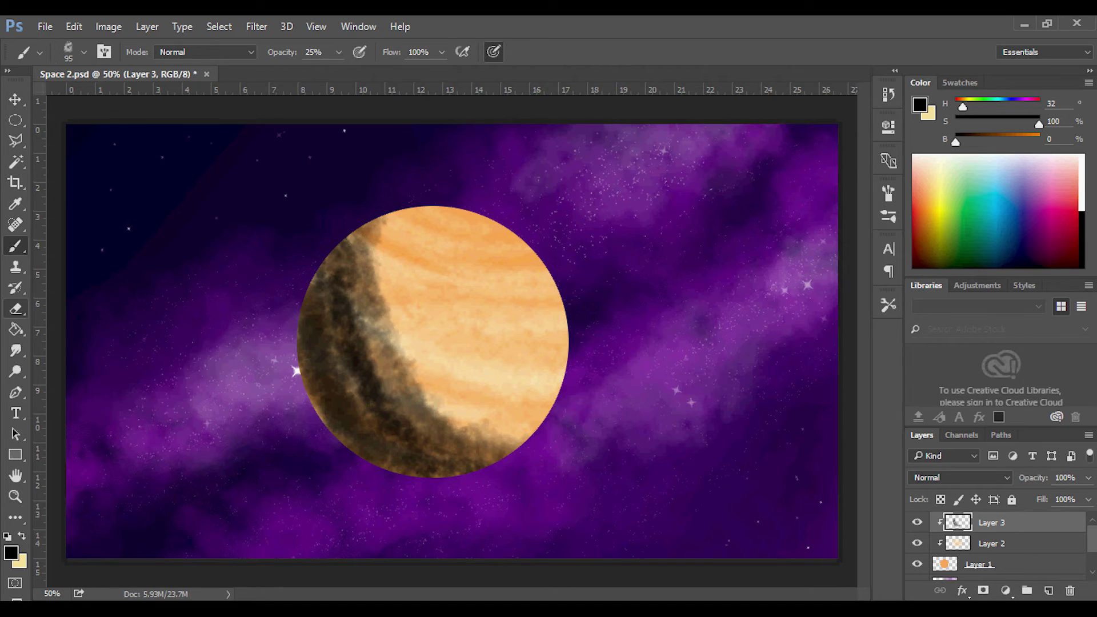
Set up the Eraser with the cloud-textured brush at 95 px and 19% opacity.
{"action": "left_click", "coordinate": [15, 309]}
{"action": "left_click", "coordinate": [83, 52]}
{"action": "left_click", "coordinate": [33, 171]}
{"action": "key", "text": "Return"}
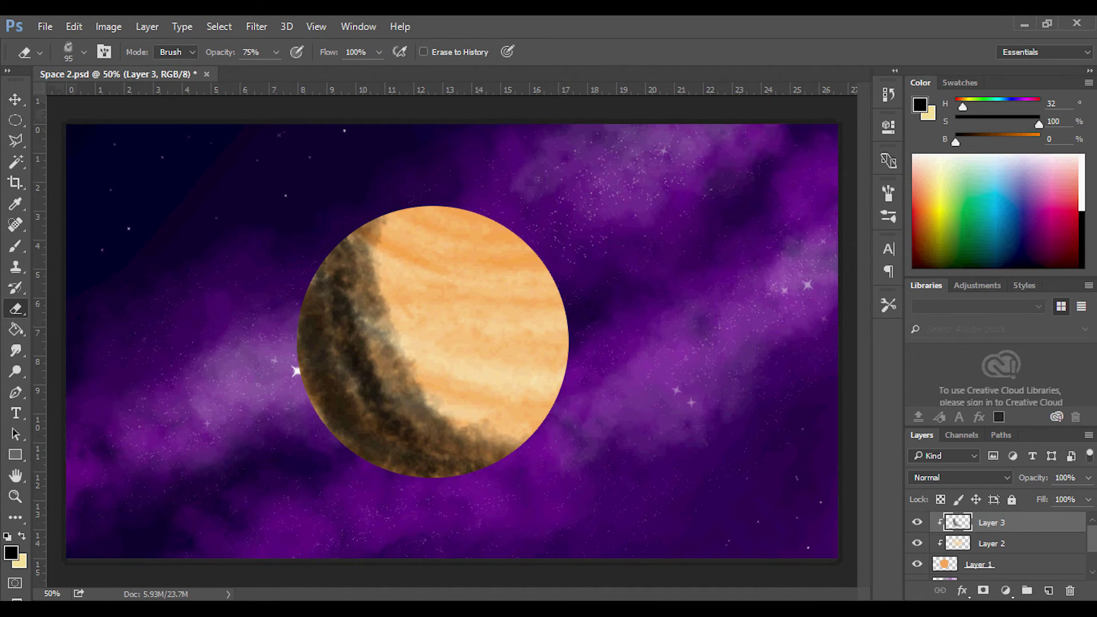
{"action": "left_click", "coordinate": [276, 52]}
{"action": "left_click_drag", "start_coordinate": [274, 72], "coordinate": [233, 72]}
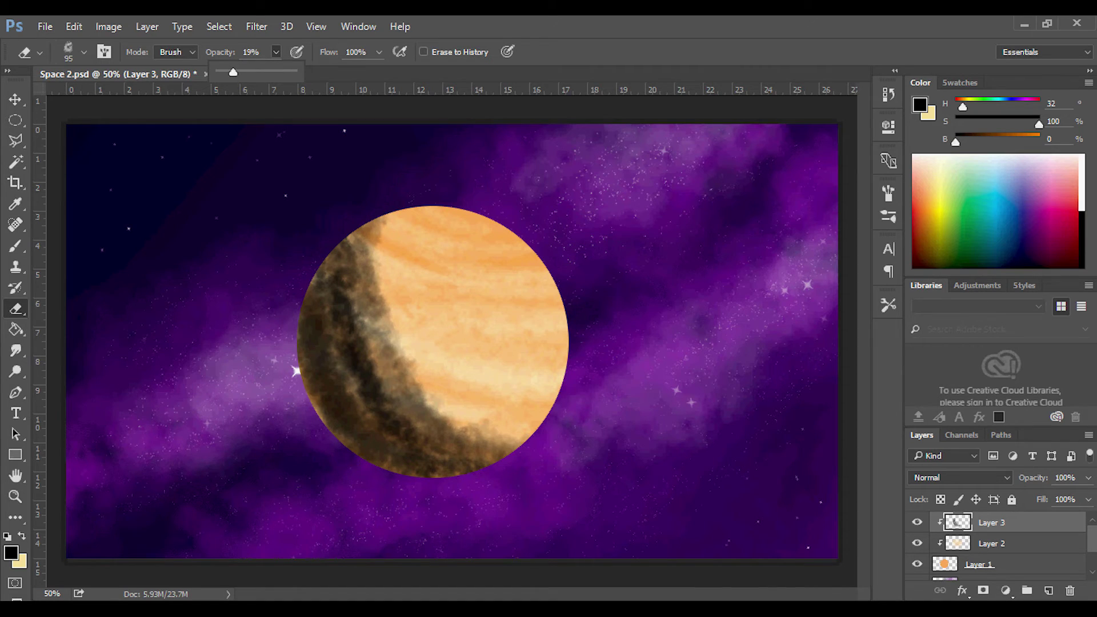
Lightly erase along the crescent shadow to thin its darkest streaks and blend its inner edge into the planet.
{"action": "left_click", "coordinate": [382, 247]}
{"action": "mouse_move", "coordinate": [342, 248]}
{"action": "left_mouse_down"}
{"action": "mouse_move", "coordinate": [394, 407]}
{"action": "mouse_move", "coordinate": [456, 465]}
{"action": "left_mouse_up"}
{"action": "left_click_drag", "start_coordinate": [343, 276], "coordinate": [422, 464]}
{"action": "mouse_move", "coordinate": [321, 308]}
{"action": "left_mouse_down"}
{"action": "mouse_move", "coordinate": [320, 339]}
{"action": "mouse_move", "coordinate": [388, 448]}
{"action": "left_mouse_up"}
{"action": "left_click_drag", "start_coordinate": [343, 260], "coordinate": [423, 429]}
{"action": "left_click_drag", "start_coordinate": [341, 279], "coordinate": [472, 468]}
{"action": "left_click_drag", "start_coordinate": [371, 240], "coordinate": [484, 448]}
{"action": "left_click_drag", "start_coordinate": [379, 315], "coordinate": [457, 436]}
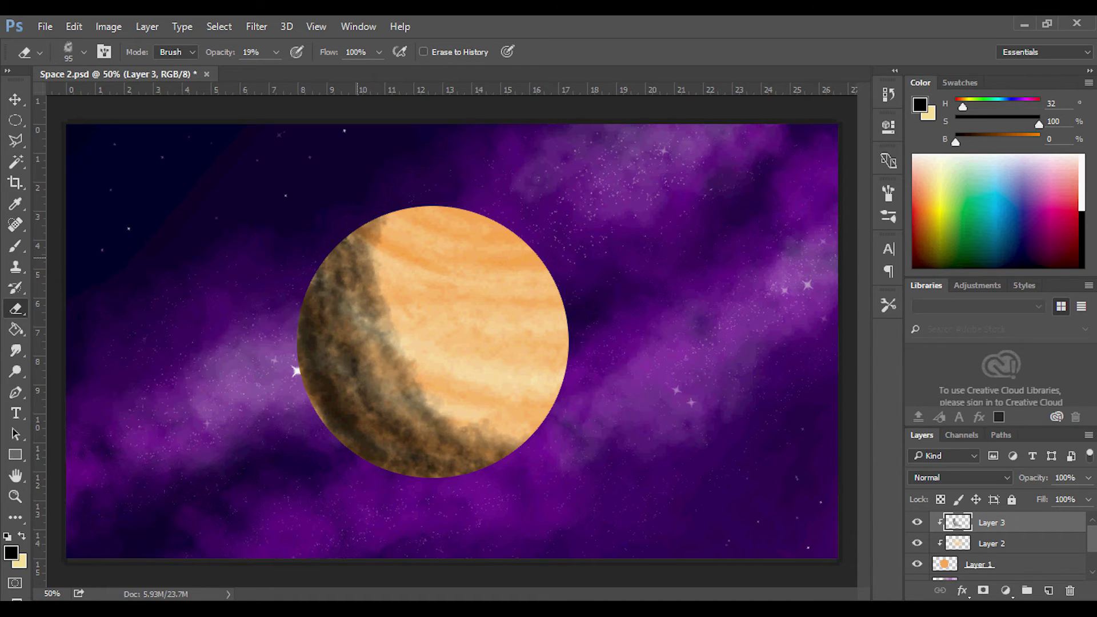
{"action": "left_click_drag", "start_coordinate": [363, 263], "coordinate": [435, 423]}
{"action": "left_click_drag", "start_coordinate": [356, 259], "coordinate": [413, 438]}
{"action": "left_click_drag", "start_coordinate": [319, 329], "coordinate": [335, 440]}
{"action": "left_click_drag", "start_coordinate": [324, 349], "coordinate": [368, 463]}
{"action": "left_click_drag", "start_coordinate": [313, 320], "coordinate": [346, 437]}
{"action": "left_click_drag", "start_coordinate": [331, 337], "coordinate": [411, 475]}
{"action": "left_click_drag", "start_coordinate": [343, 271], "coordinate": [385, 423]}
{"action": "mouse_move", "coordinate": [371, 275]}
{"action": "left_mouse_down"}
{"action": "mouse_move", "coordinate": [384, 333]}
{"action": "mouse_move", "coordinate": [426, 409]}
{"action": "left_mouse_up"}
{"action": "mouse_move", "coordinate": [391, 378]}
{"action": "left_mouse_down"}
{"action": "mouse_move", "coordinate": [447, 426]}
{"action": "mouse_move", "coordinate": [367, 297]}
{"action": "left_mouse_up"}
Return to the Brush tool and set it to 12% opacity and 146 px.
{"action": "left_click", "coordinate": [16, 246]}
{"action": "left_click", "coordinate": [339, 52]}
{"action": "left_click_drag", "start_coordinate": [337, 72], "coordinate": [327, 72]}
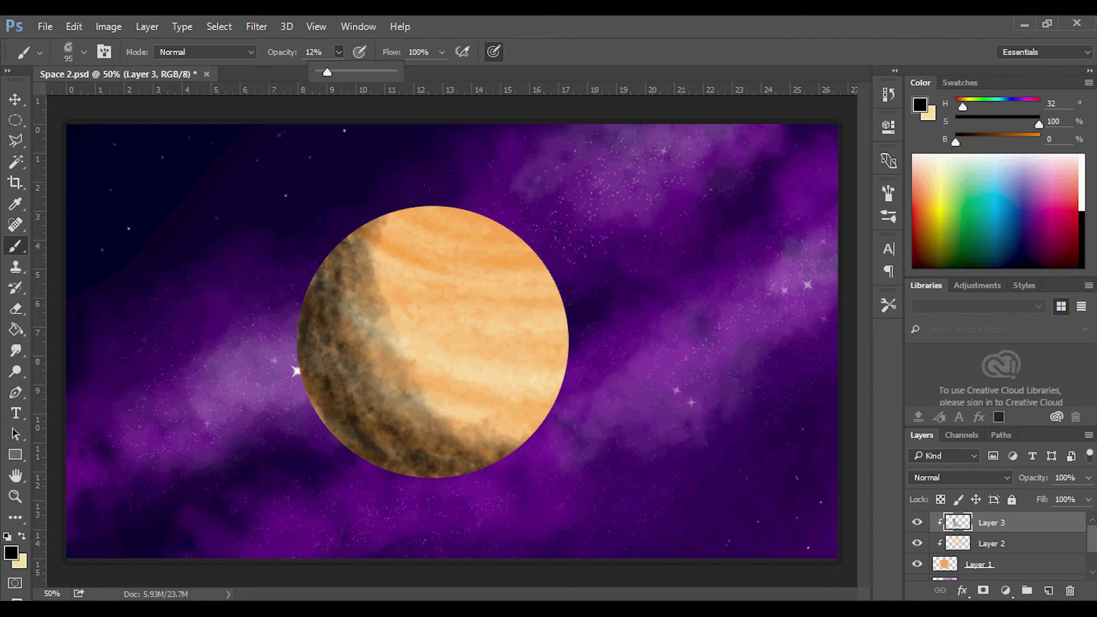
{"action": "left_click", "coordinate": [83, 52]}
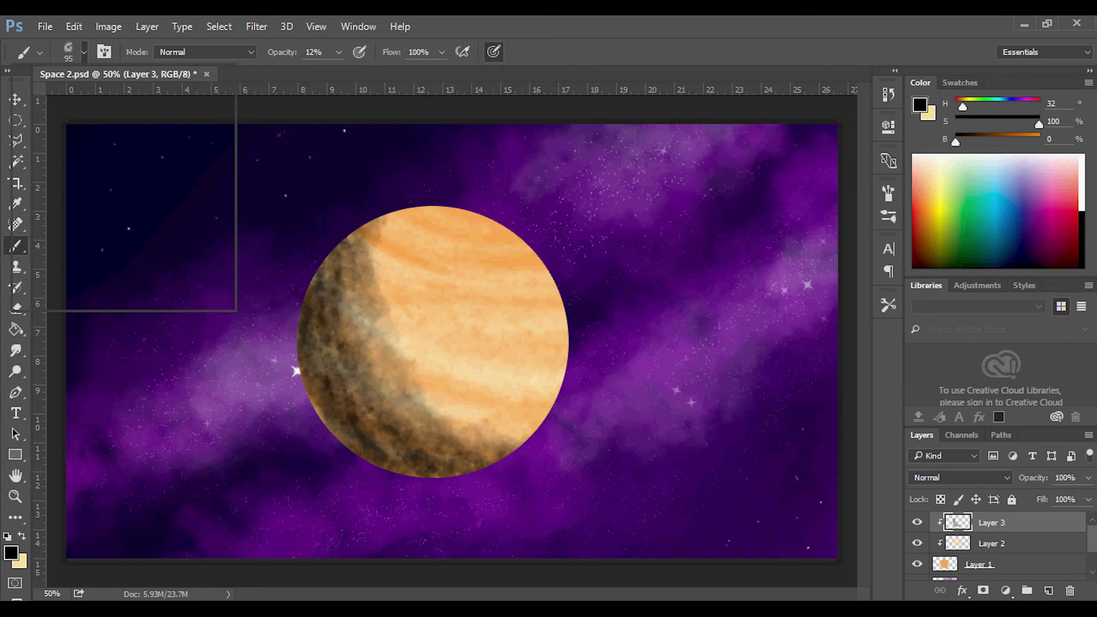
{"action": "left_click_drag", "start_coordinate": [138, 104], "coordinate": [153, 105]}
{"action": "key", "text": "Return"}
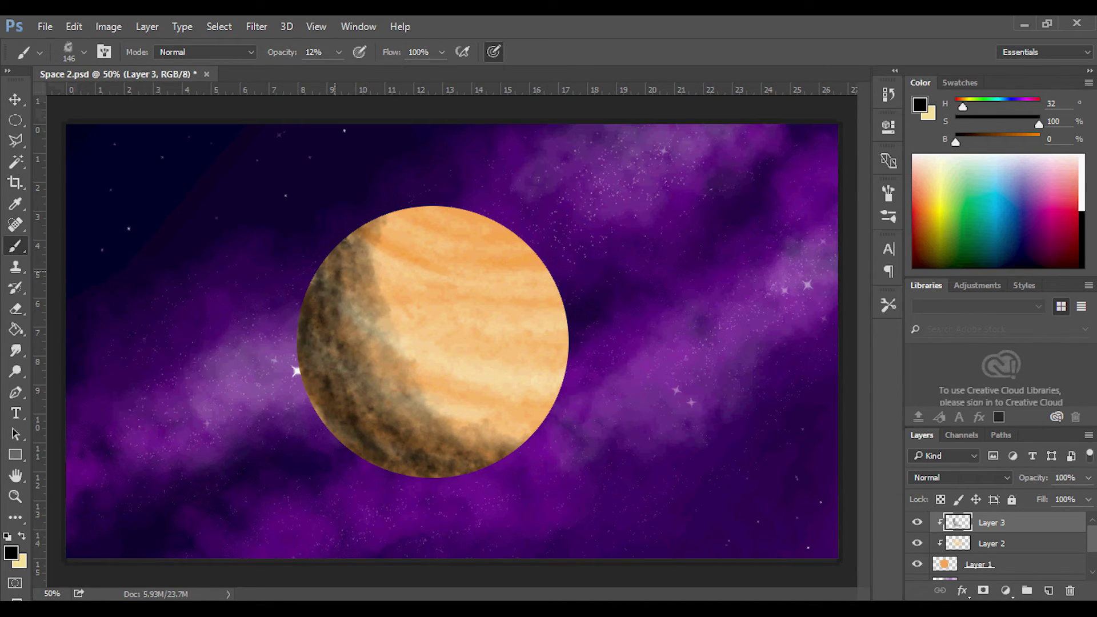
Build up soft black shading along the planet's left and bottom rim with repeated light strokes.
{"action": "mouse_move", "coordinate": [324, 263]}
{"action": "left_mouse_down"}
{"action": "mouse_move", "coordinate": [317, 395]}
{"action": "mouse_move", "coordinate": [357, 446]}
{"action": "left_mouse_up"}
{"action": "left_click_drag", "start_coordinate": [314, 326], "coordinate": [342, 444]}
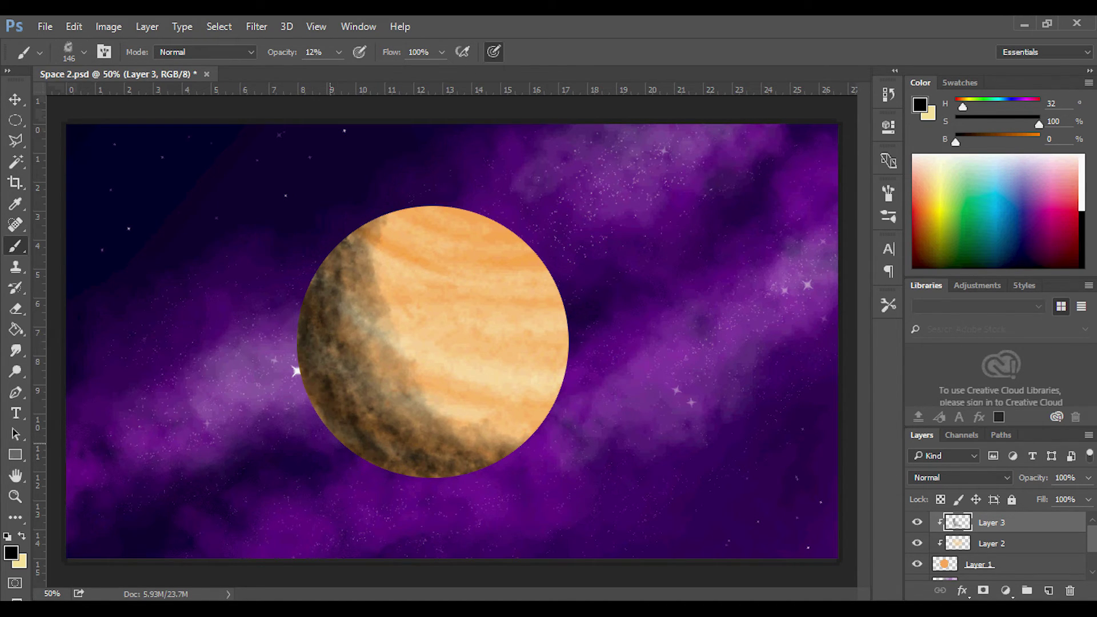
{"action": "mouse_move", "coordinate": [329, 263]}
{"action": "left_mouse_down"}
{"action": "mouse_move", "coordinate": [311, 320]}
{"action": "mouse_move", "coordinate": [332, 426]}
{"action": "left_mouse_up"}
{"action": "left_click_drag", "start_coordinate": [312, 348], "coordinate": [408, 475]}
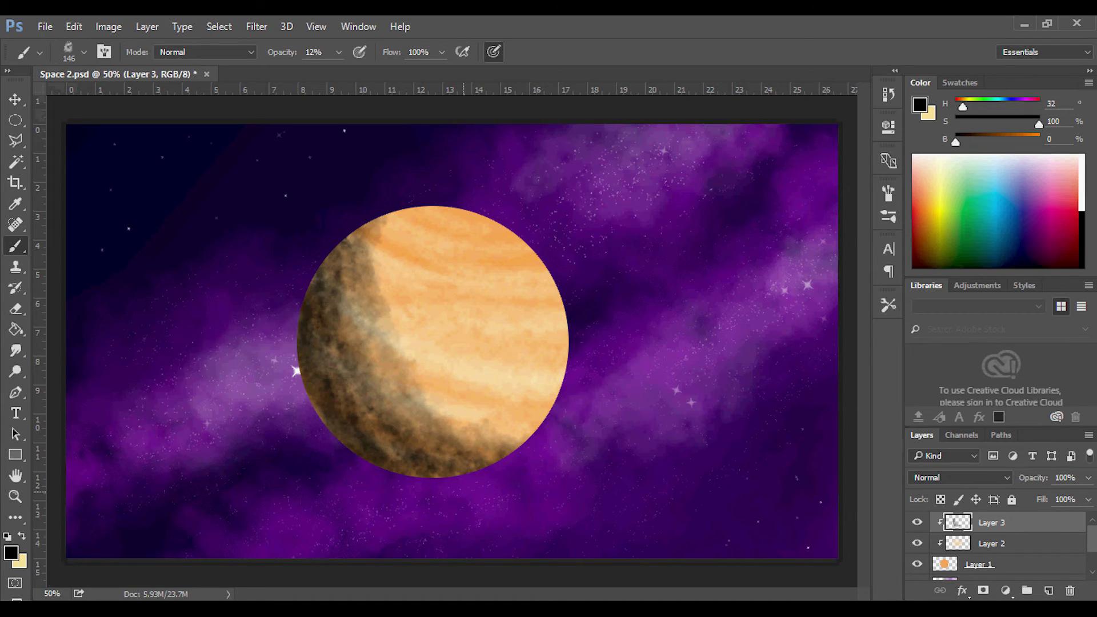
{"action": "left_click_drag", "start_coordinate": [301, 359], "coordinate": [377, 468]}
{"action": "mouse_move", "coordinate": [311, 320]}
{"action": "left_mouse_down"}
{"action": "mouse_move", "coordinate": [322, 420]}
{"action": "mouse_move", "coordinate": [371, 463]}
{"action": "left_mouse_up"}
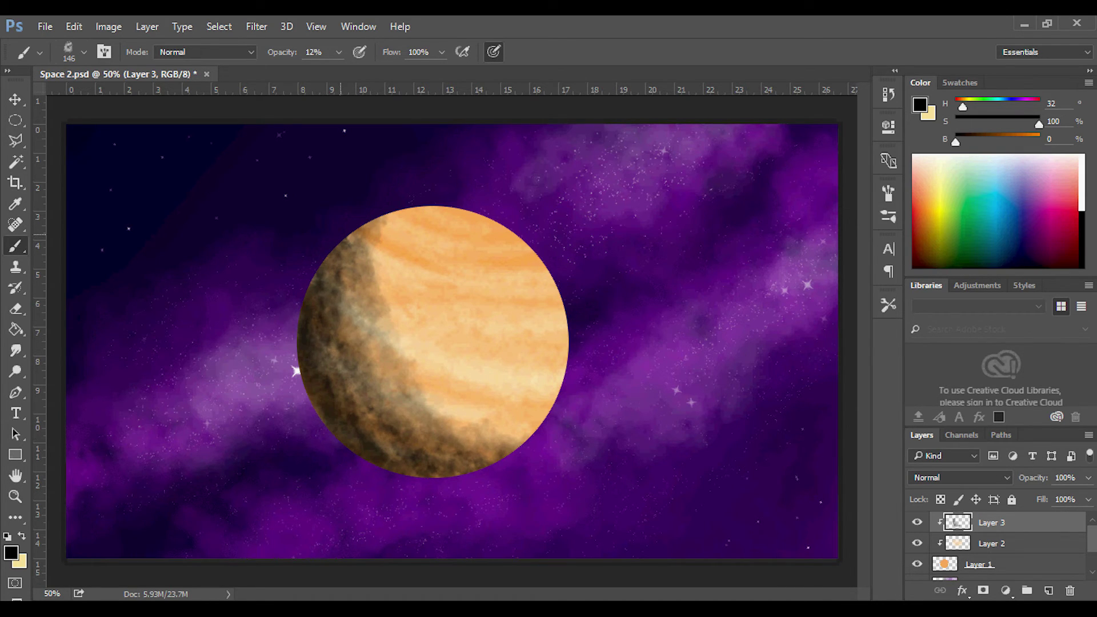
{"action": "left_click_drag", "start_coordinate": [339, 423], "coordinate": [403, 472]}
{"action": "mouse_move", "coordinate": [386, 220]}
{"action": "left_mouse_down"}
{"action": "mouse_move", "coordinate": [347, 254]}
{"action": "mouse_move", "coordinate": [316, 371]}
{"action": "left_mouse_up"}
{"action": "left_click_drag", "start_coordinate": [519, 437], "coordinate": [419, 473]}
{"action": "left_click_drag", "start_coordinate": [309, 373], "coordinate": [409, 479]}
{"action": "left_click_drag", "start_coordinate": [338, 409], "coordinate": [483, 458]}
{"action": "left_click_drag", "start_coordinate": [394, 439], "coordinate": [523, 436]}
{"action": "left_click_drag", "start_coordinate": [318, 294], "coordinate": [381, 226]}
{"action": "mouse_move", "coordinate": [327, 276]}
{"action": "left_mouse_down"}
{"action": "mouse_move", "coordinate": [370, 220]}
{"action": "mouse_move", "coordinate": [336, 366]}
{"action": "mouse_move", "coordinate": [543, 426]}
{"action": "left_mouse_up"}
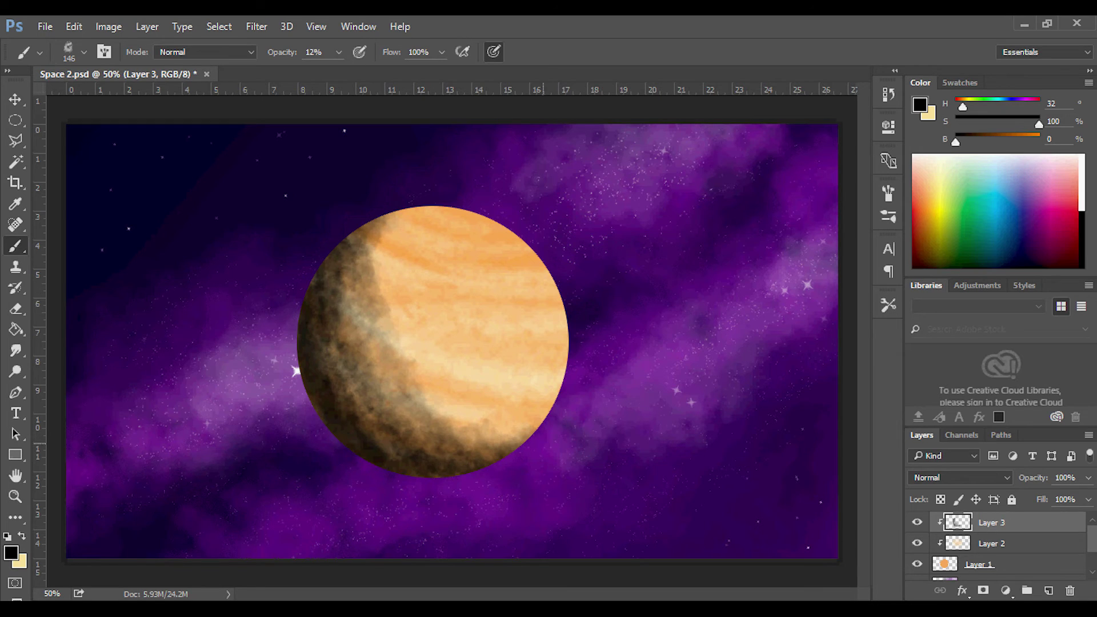
{"action": "mouse_move", "coordinate": [385, 443]}
{"action": "left_mouse_down"}
{"action": "mouse_move", "coordinate": [440, 474]}
{"action": "mouse_move", "coordinate": [523, 441]}
{"action": "mouse_move", "coordinate": [455, 486]}
{"action": "left_mouse_up"}
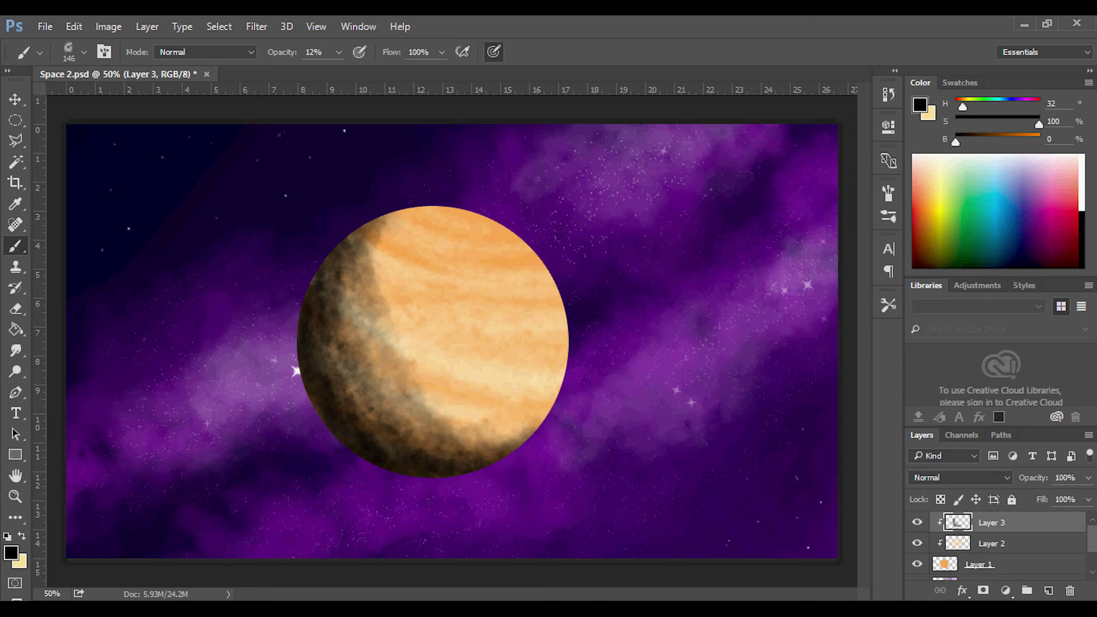
Set the shadow layer's blend mode to Overlay.
{"action": "left_click", "coordinate": [960, 478]}
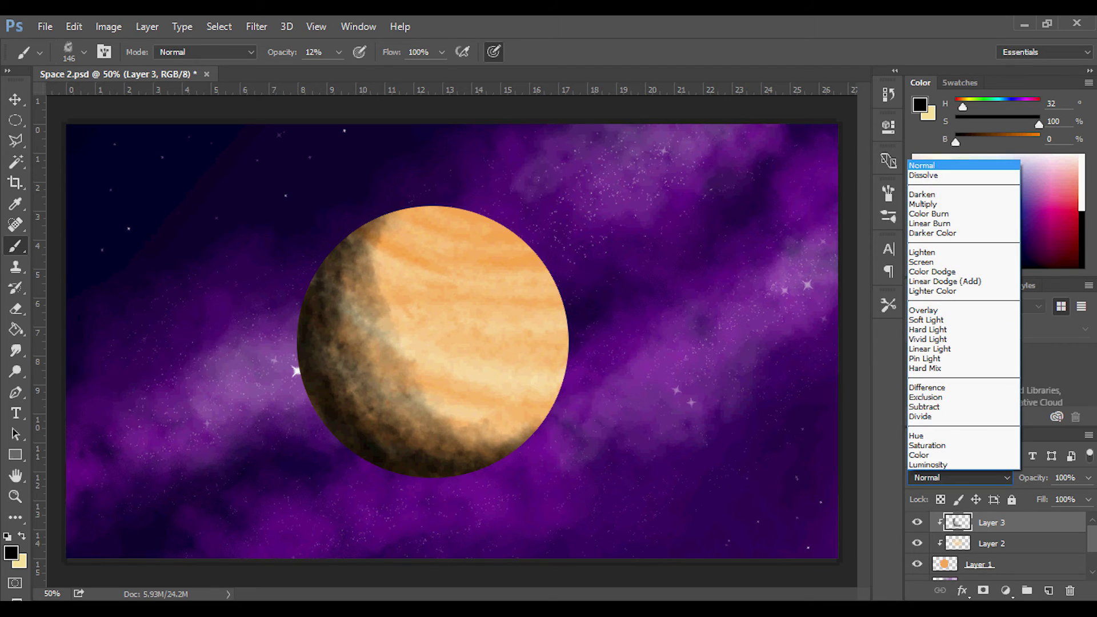
{"action": "key", "text": "Return"}
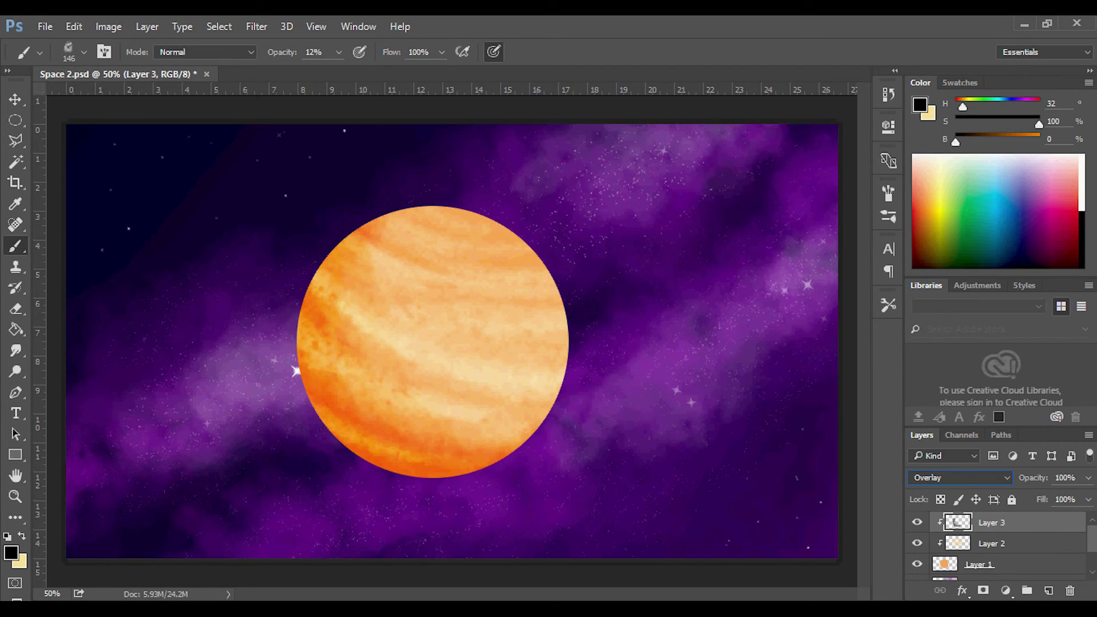
{"action": "left_click", "coordinate": [960, 477]}
{"action": "left_click", "coordinate": [960, 477]}
Duplicate the planet's Overlay shadow layer and clip the copy to the planet.
{"action": "key", "text": "ctrl+j"}
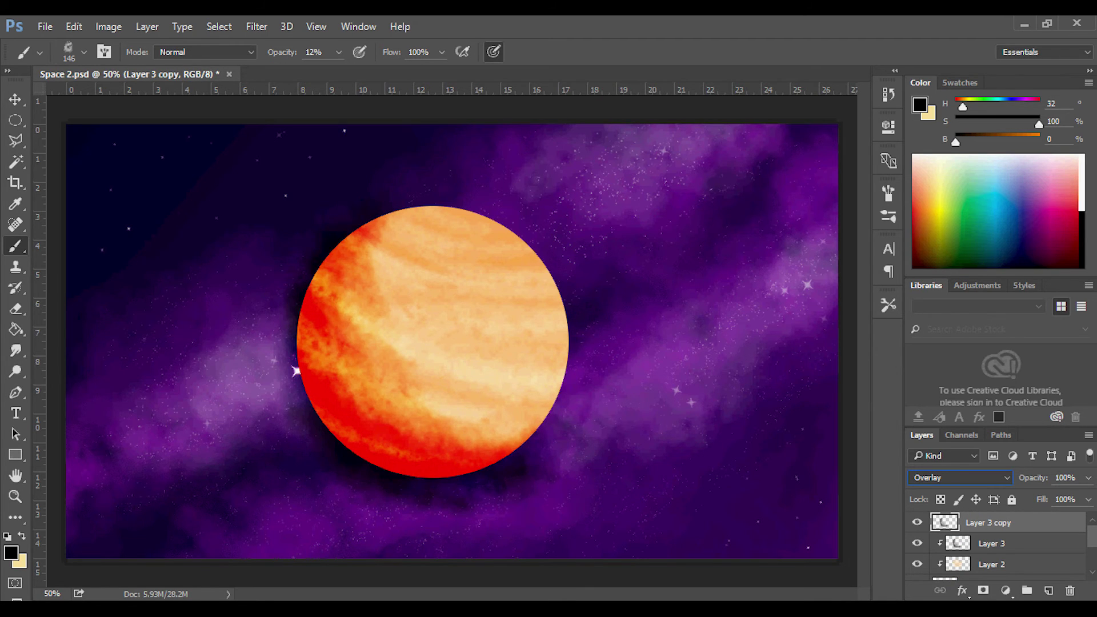
{"action": "right_click", "coordinate": [989, 522]}
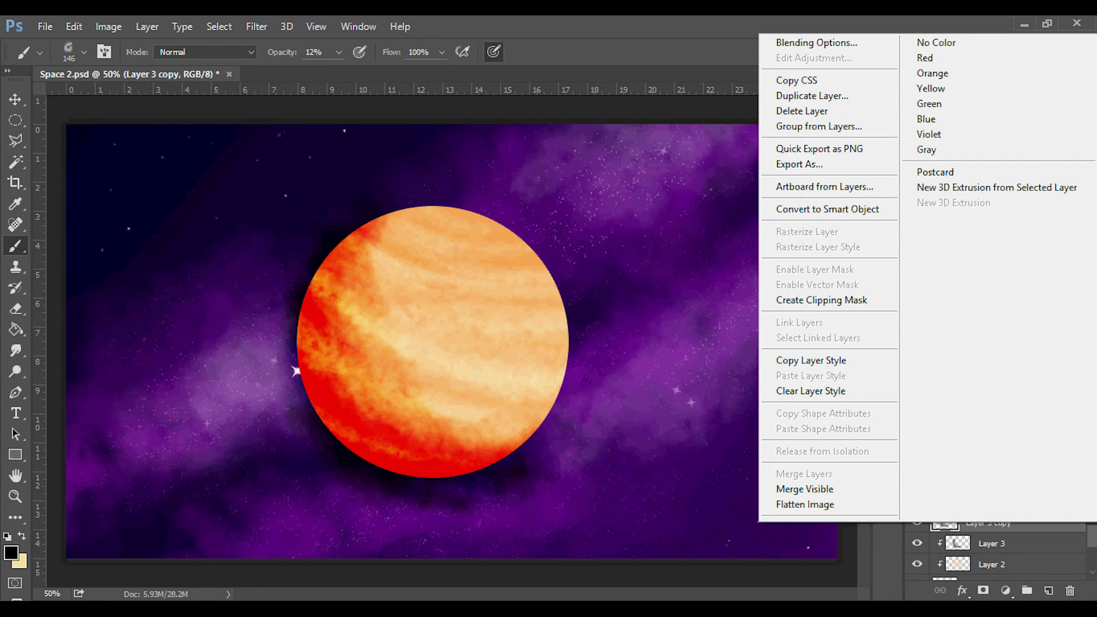
{"action": "left_click", "coordinate": [821, 300]}
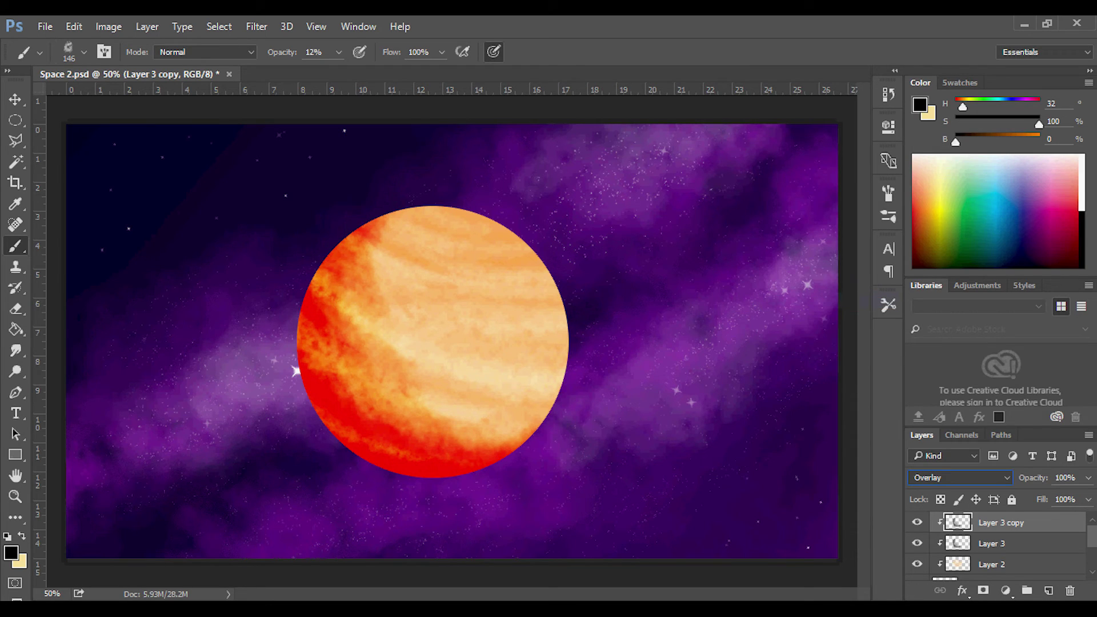
Set the duplicated shadow layer's blend mode to Darker Color and its opacity to 29%.
{"action": "left_click", "coordinate": [960, 478]}
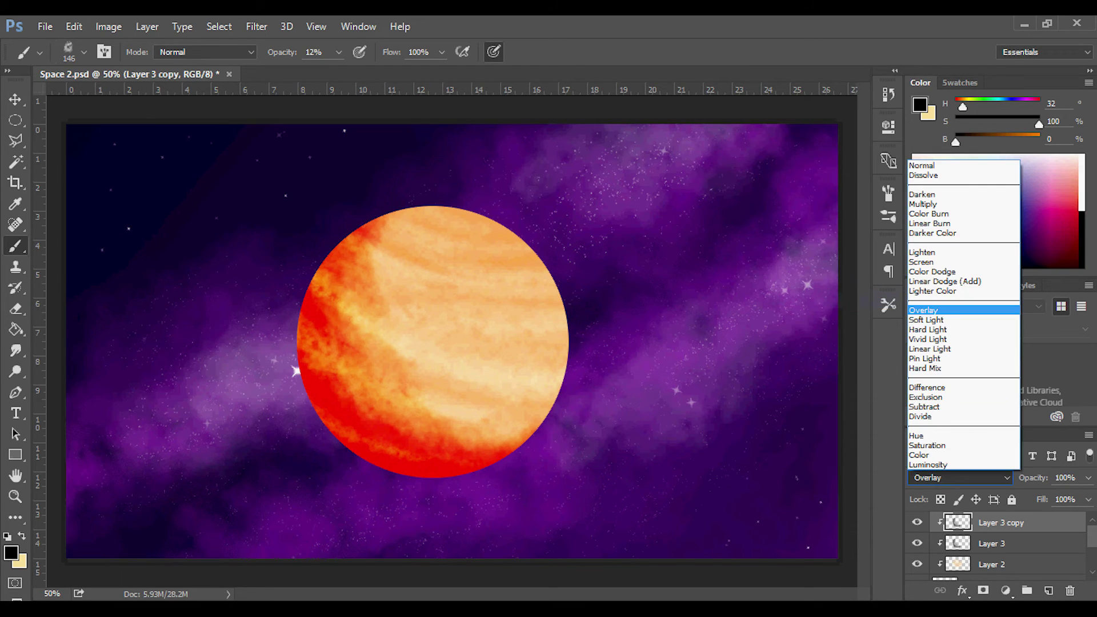
{"action": "key", "text": "Up"}
{"action": "key", "text": "Up"}
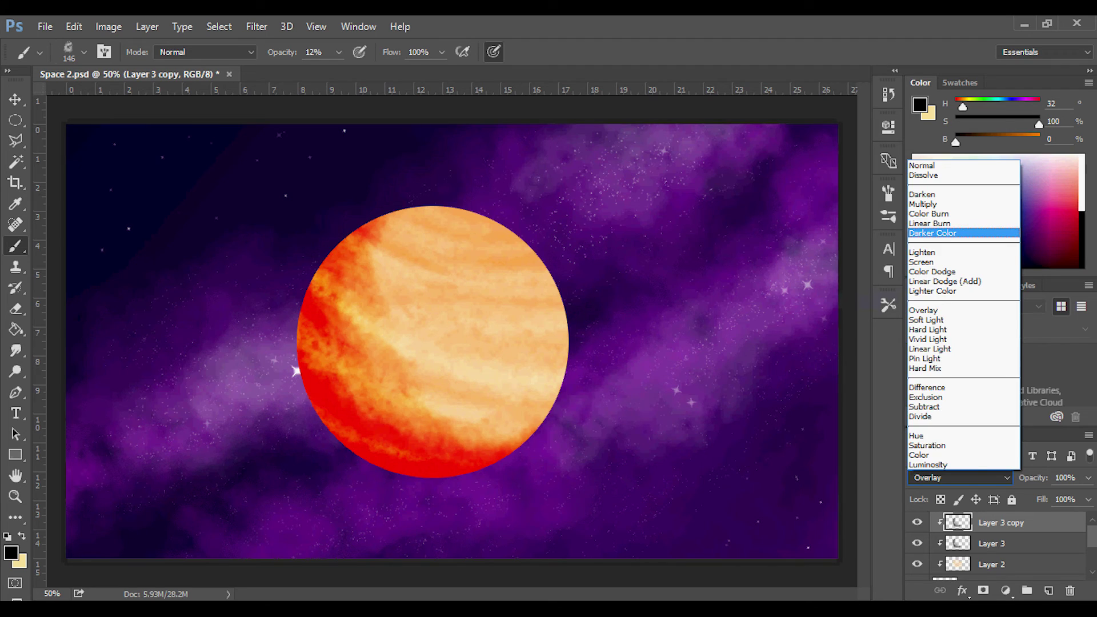
{"action": "key", "text": "Return"}
{"action": "left_click", "coordinate": [1089, 499]}
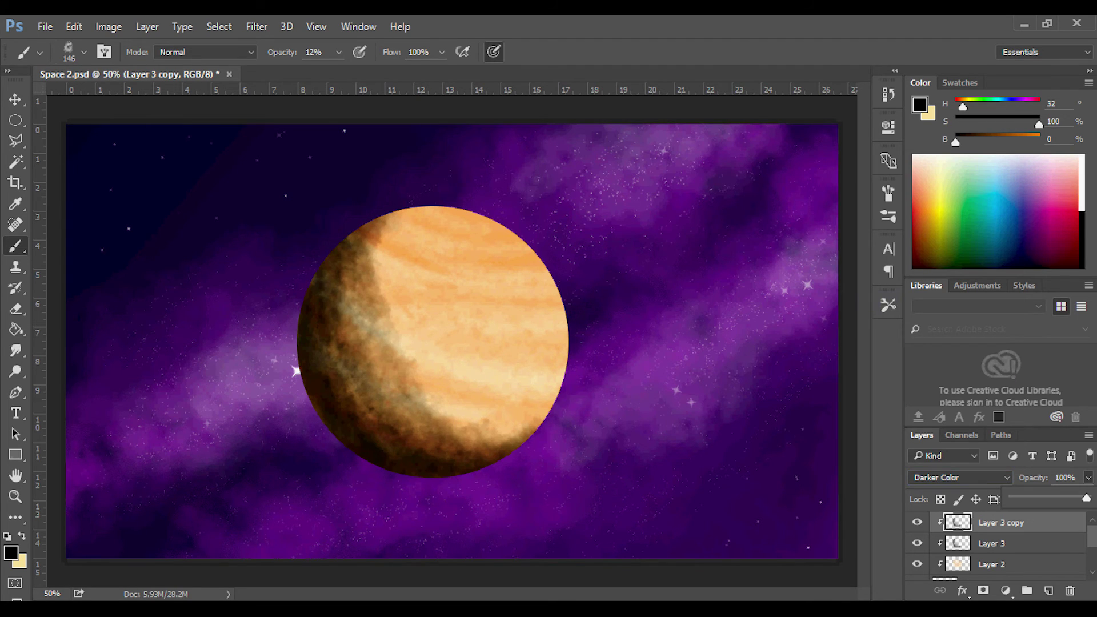
{"action": "left_click_drag", "start_coordinate": [1087, 498], "coordinate": [1034, 498]}
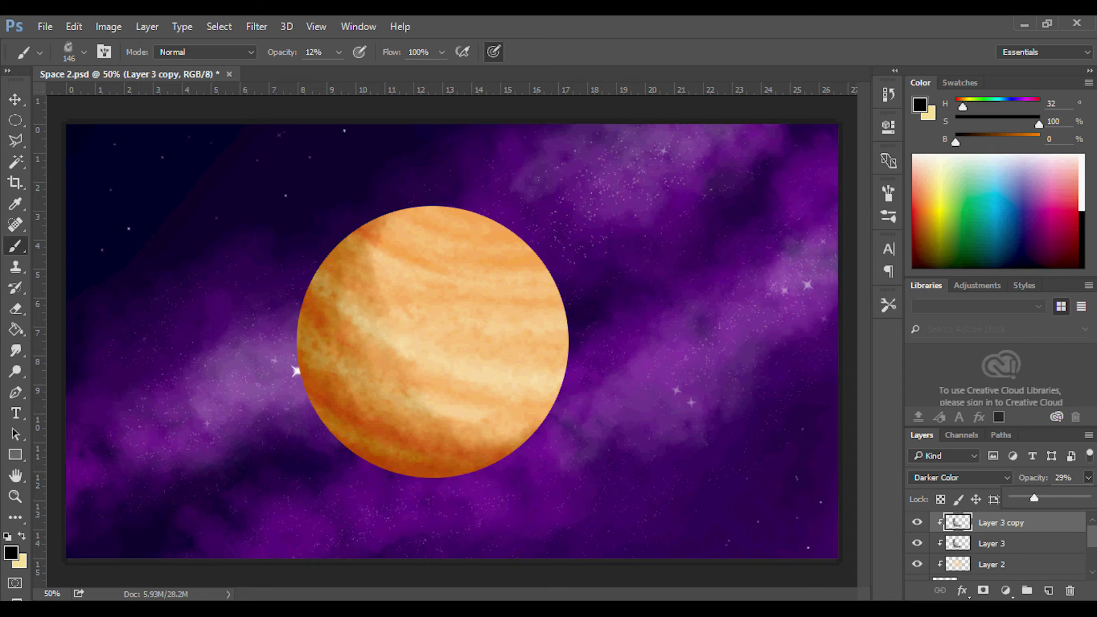
Soften the duplicated shadow layer, Layer 3 copy, with a Gaussian Blur of 22.2 pixels radius.
{"action": "left_click", "coordinate": [1007, 543]}
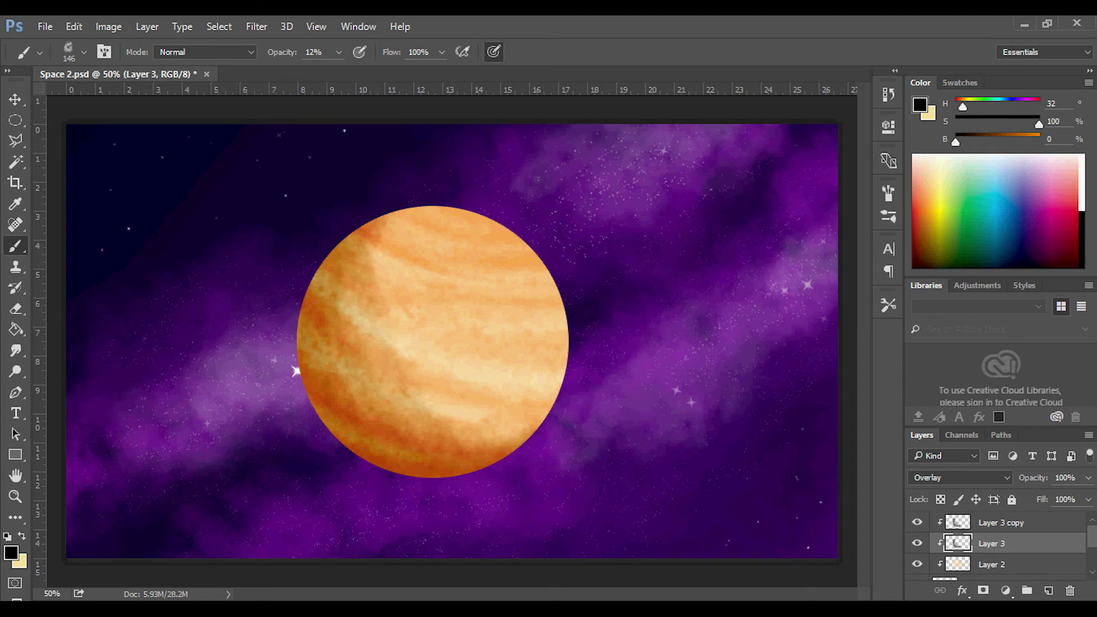
{"action": "left_click", "coordinate": [1007, 523]}
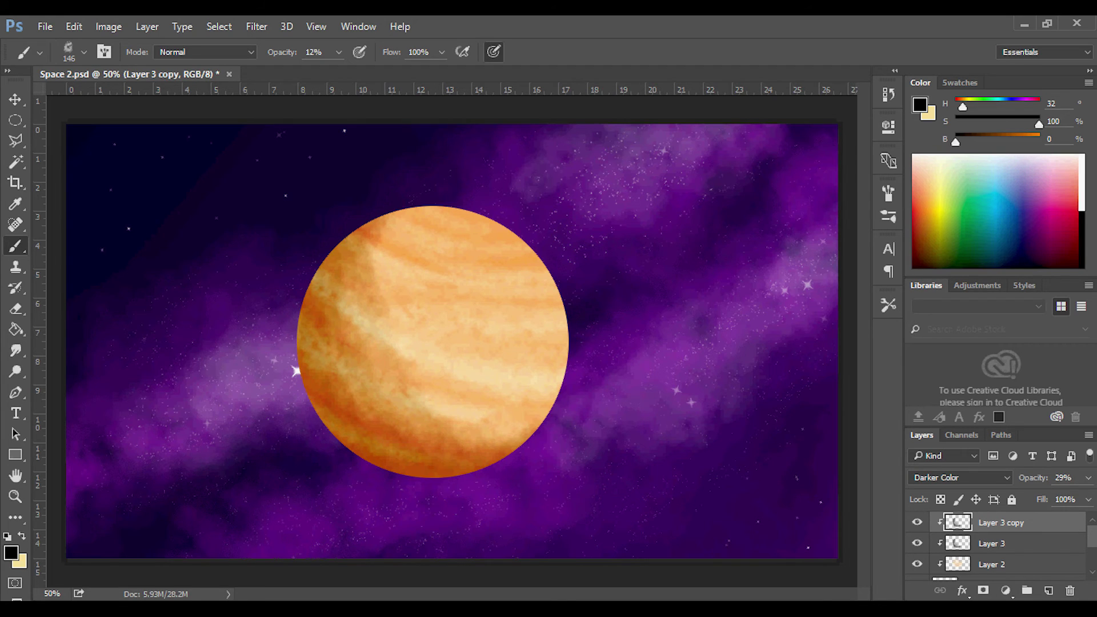
{"action": "left_click", "coordinate": [256, 26]}
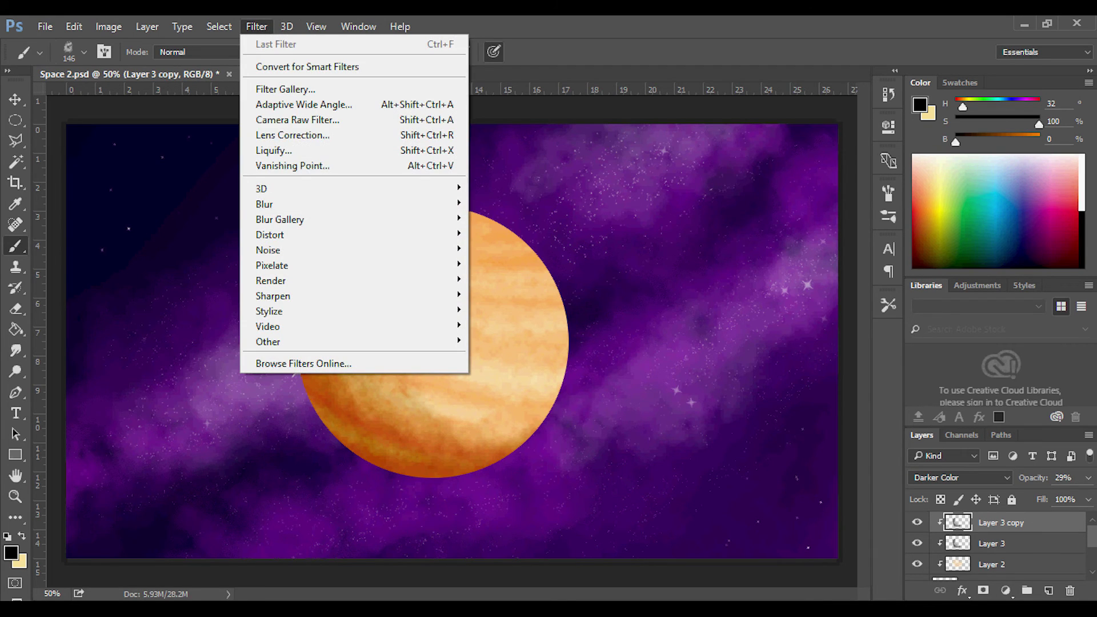
{"action": "mouse_move", "coordinate": [268, 204]}
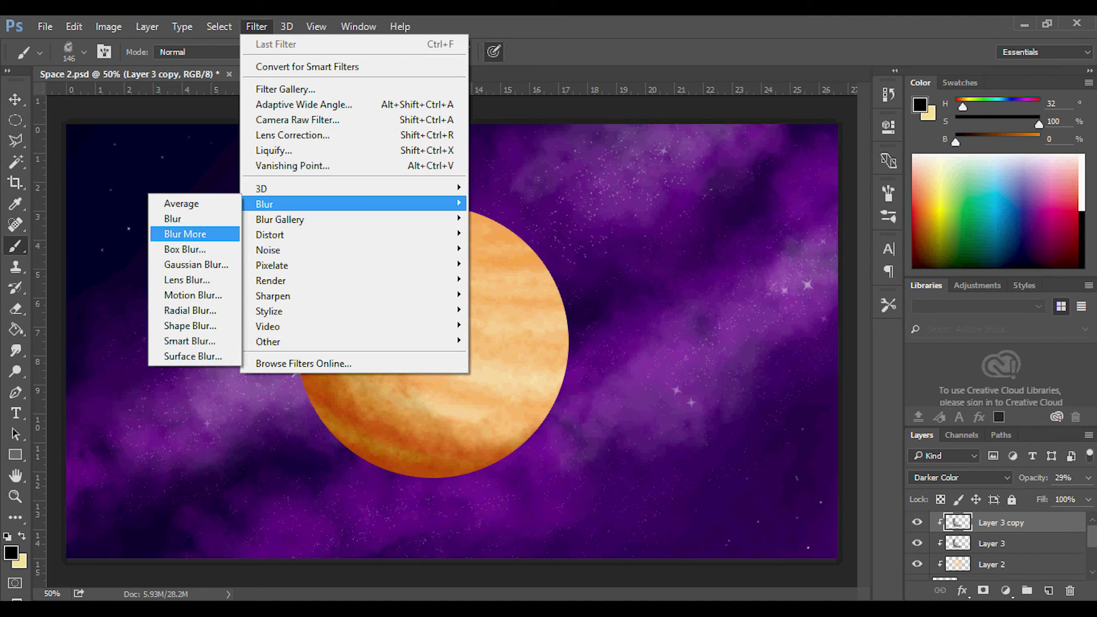
{"action": "left_click", "coordinate": [196, 265]}
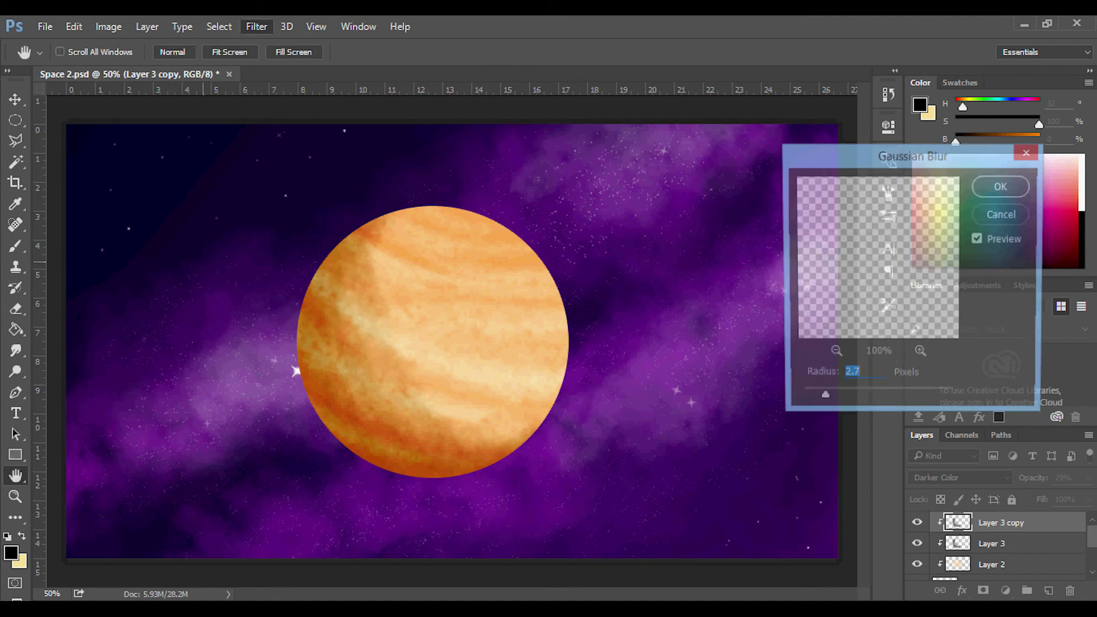
{"action": "left_click_drag", "start_coordinate": [822, 401], "coordinate": [868, 400]}
{"action": "key", "text": "Return"}
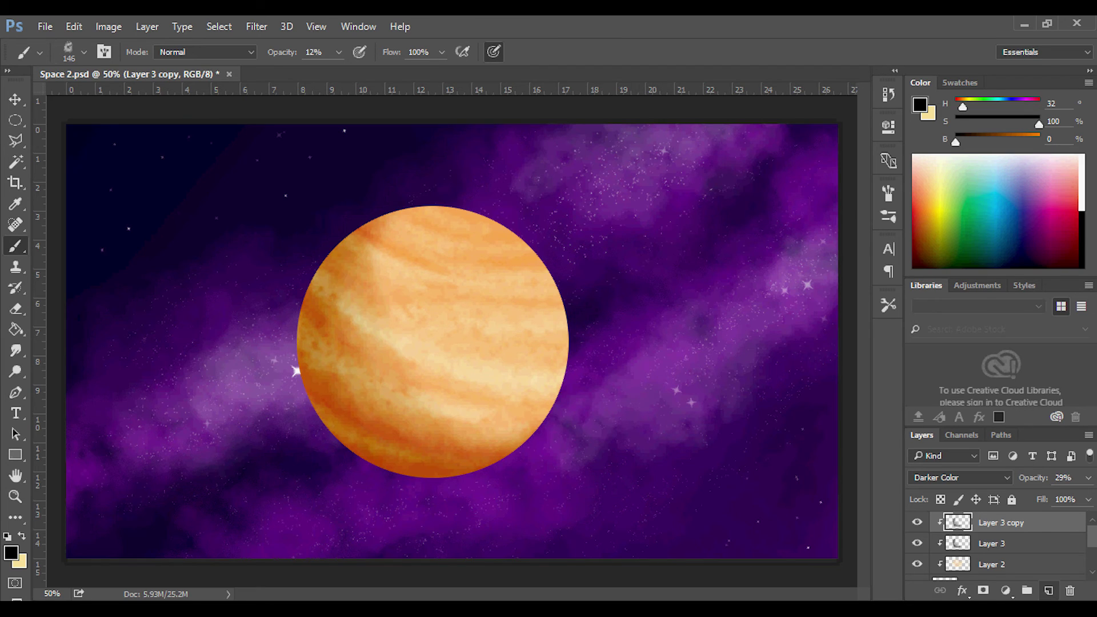
Add a new layer above the duplicated shadow and clip it to the planet.
{"action": "left_click", "coordinate": [1048, 590]}
{"action": "right_click", "coordinate": [997, 520]}
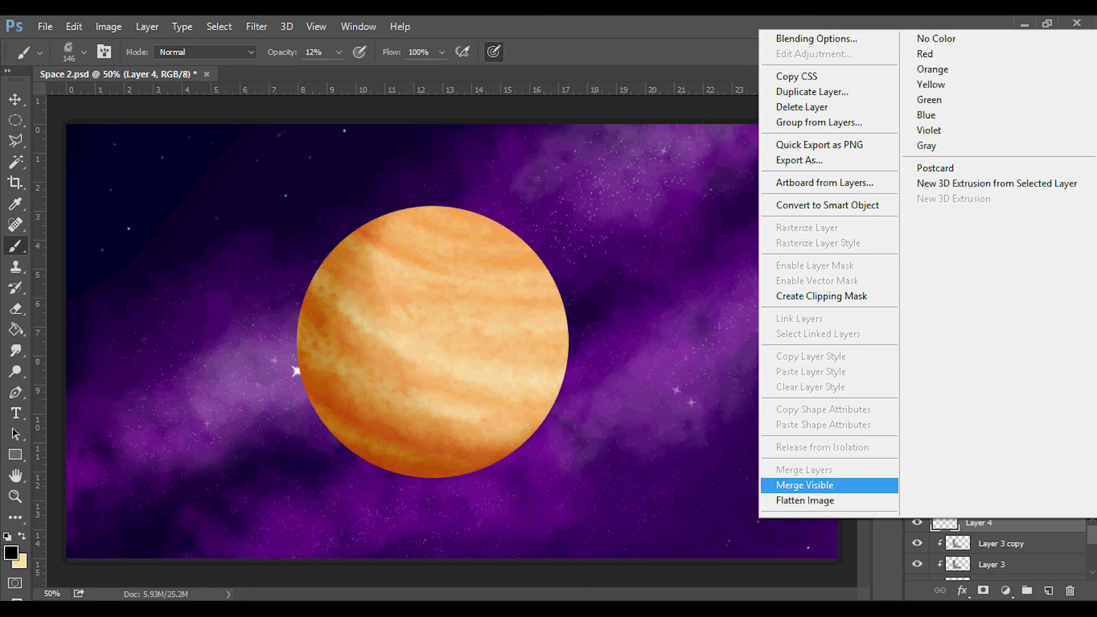
{"action": "left_click", "coordinate": [821, 296]}
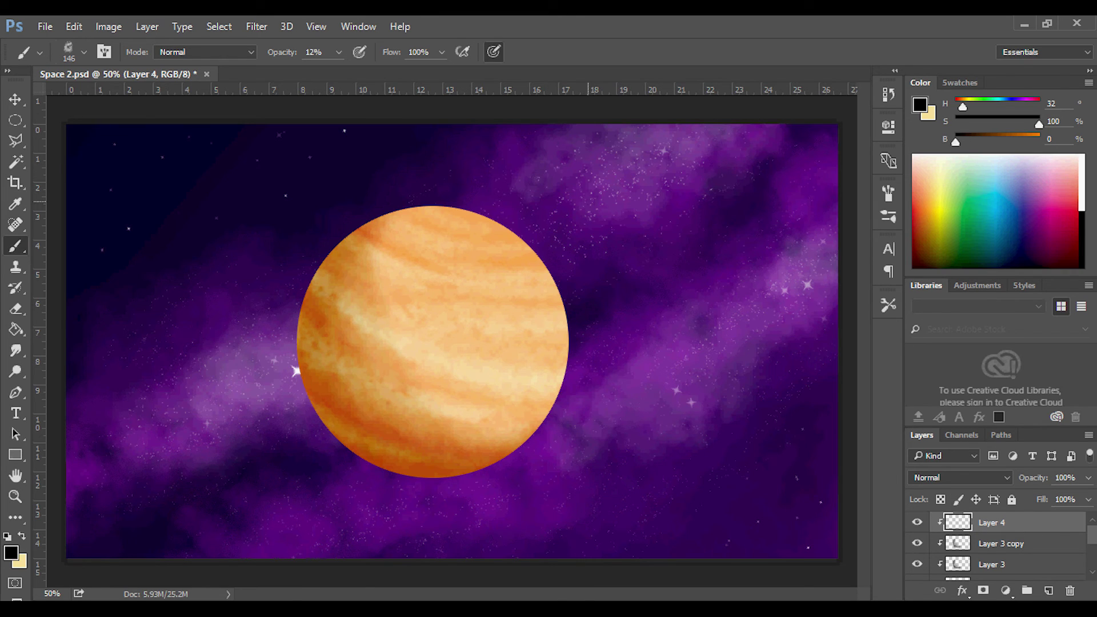
Set the brush to 34 px and 100% opacity with pure white as the foreground colour.
{"action": "left_click", "coordinate": [84, 52]}
{"action": "left_click_drag", "start_coordinate": [153, 104], "coordinate": [132, 105]}
{"action": "left_click", "coordinate": [339, 52]}
{"action": "left_click_drag", "start_coordinate": [337, 72], "coordinate": [402, 72]}
{"action": "left_click", "coordinate": [486, 228]}
{"action": "left_click", "coordinate": [503, 280], "text": "alt"}
{"action": "left_click_drag", "start_coordinate": [997, 125], "coordinate": [954, 124]}
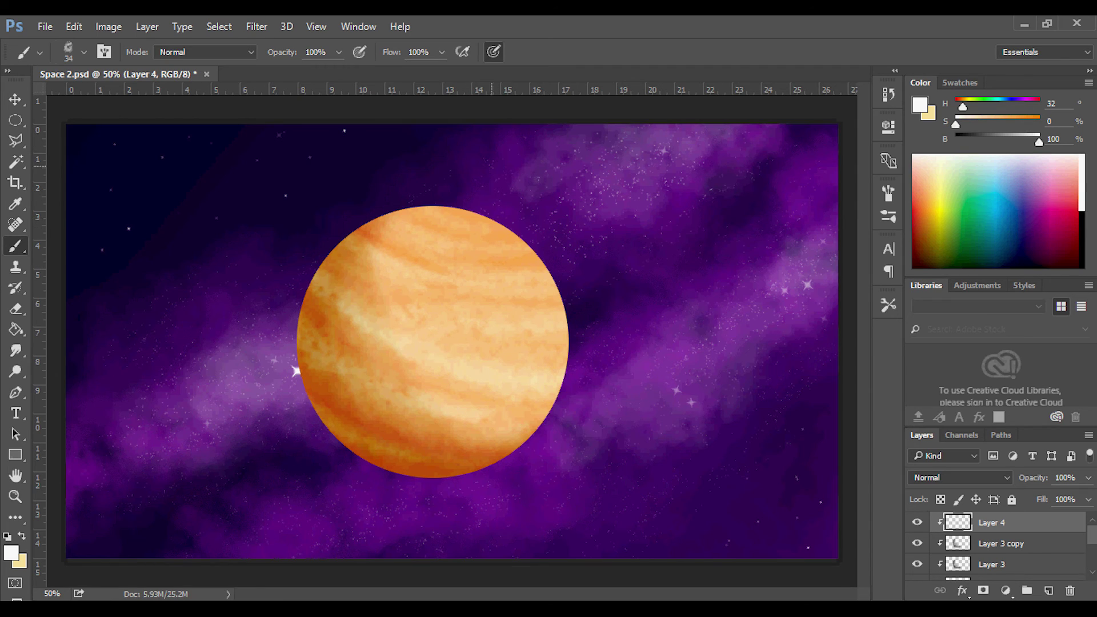
Paint a thin white rim highlight along the planet's upper and right edge.
{"action": "mouse_move", "coordinate": [470, 211]}
{"action": "left_mouse_down"}
{"action": "mouse_move", "coordinate": [523, 246]}
{"action": "mouse_move", "coordinate": [555, 288]}
{"action": "mouse_move", "coordinate": [564, 377]}
{"action": "left_mouse_up"}
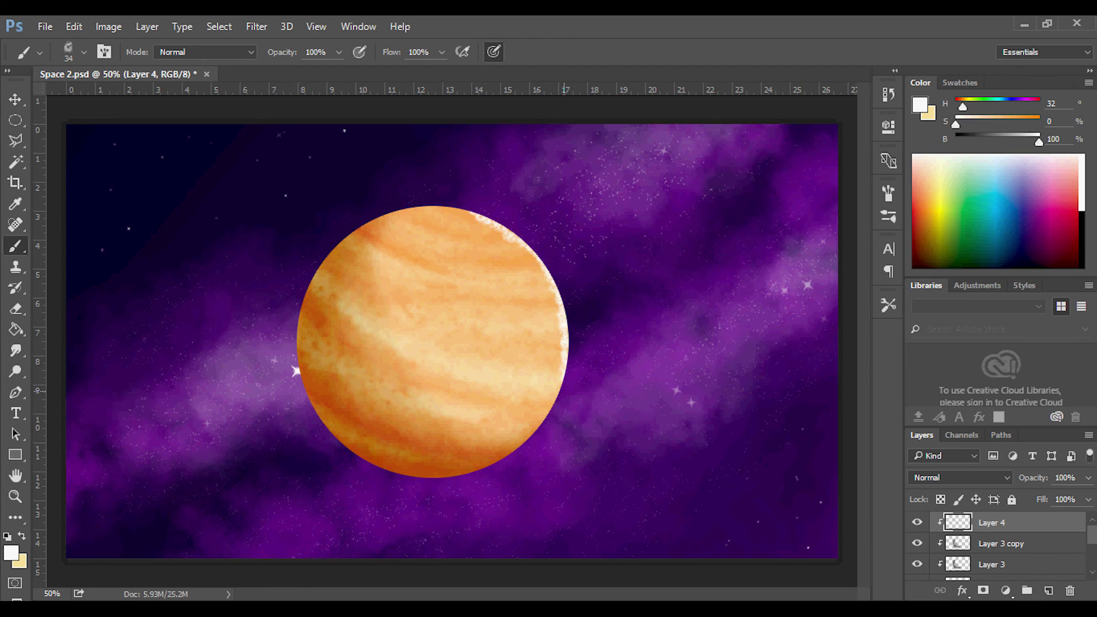
{"action": "left_click_drag", "start_coordinate": [565, 377], "coordinate": [561, 396]}
{"action": "left_click_drag", "start_coordinate": [438, 207], "coordinate": [456, 209]}
{"action": "left_click_drag", "start_coordinate": [465, 208], "coordinate": [524, 246]}
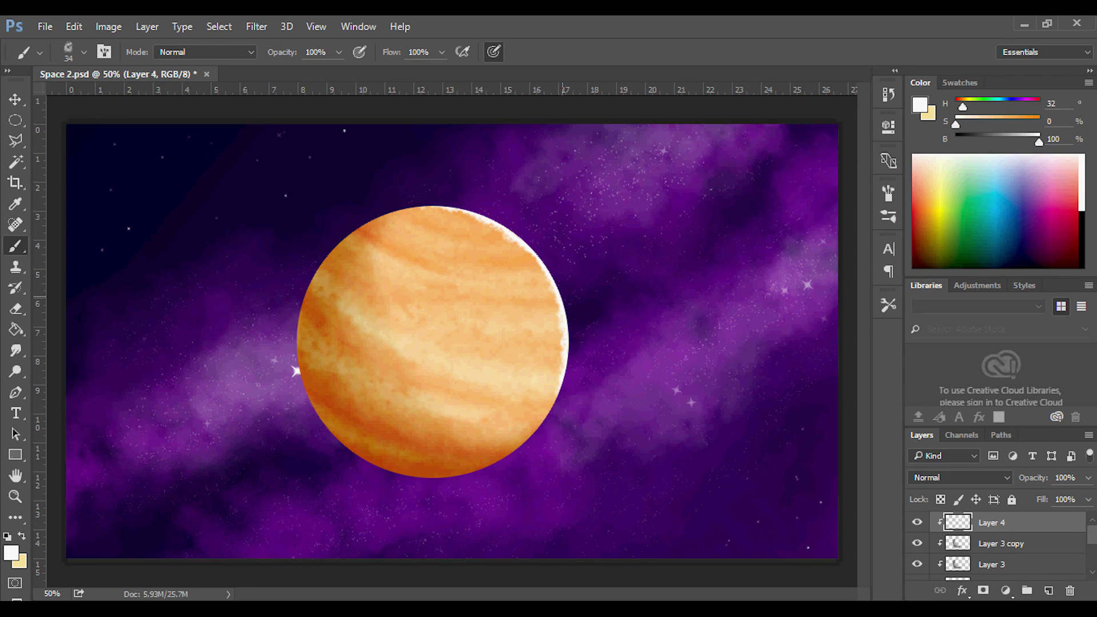
{"action": "mouse_move", "coordinate": [406, 210]}
{"action": "left_mouse_down"}
{"action": "mouse_move", "coordinate": [462, 210]}
{"action": "mouse_move", "coordinate": [423, 207]}
{"action": "mouse_move", "coordinate": [559, 290]}
{"action": "left_mouse_up"}
Thin the white rim highlight by erasing along its inner edge with a 32 px Eraser at 100% opacity.
{"action": "key", "text": "e"}
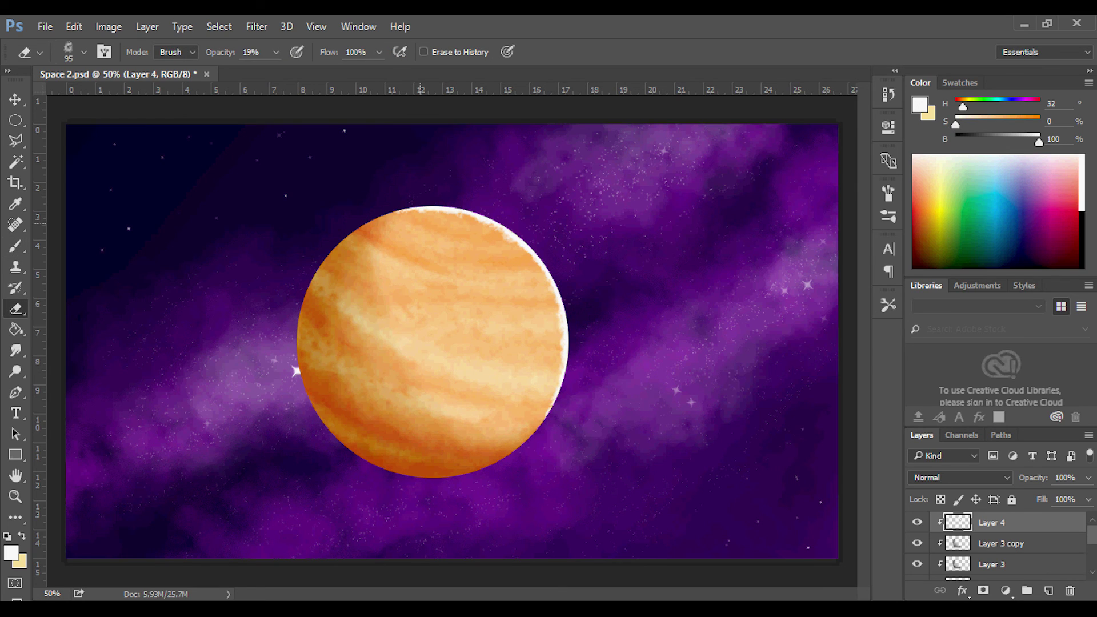
{"action": "mouse_move", "coordinate": [276, 52]}
{"action": "left_mouse_down"}
{"action": "mouse_move", "coordinate": [297, 72]}
{"action": "mouse_move", "coordinate": [334, 72]}
{"action": "left_mouse_up"}
{"action": "left_click_drag", "start_coordinate": [414, 218], "coordinate": [448, 218]}
{"action": "key", "text": "ctrl+z"}
{"action": "left_click", "coordinate": [84, 52]}
{"action": "left_click_drag", "start_coordinate": [138, 104], "coordinate": [105, 104]}
{"action": "left_click", "coordinate": [443, 221]}
{"action": "mouse_move", "coordinate": [439, 211]}
{"action": "left_mouse_down"}
{"action": "mouse_move", "coordinate": [413, 214]}
{"action": "mouse_move", "coordinate": [470, 222]}
{"action": "mouse_move", "coordinate": [537, 272]}
{"action": "mouse_move", "coordinate": [559, 362]}
{"action": "left_mouse_up"}
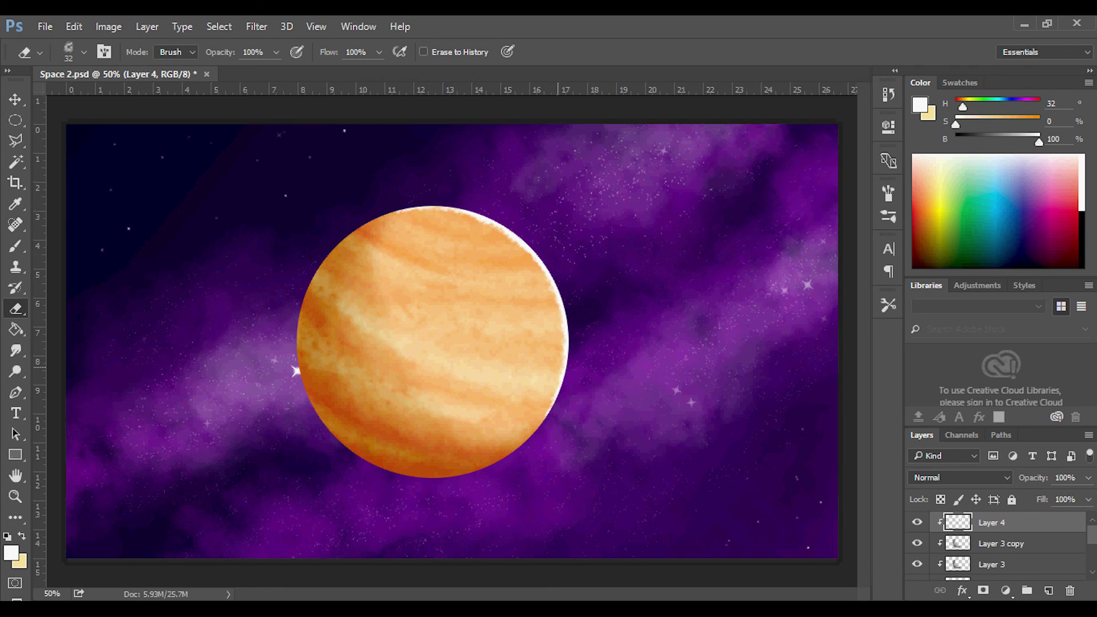
Soften the white rim highlight with a Gaussian Blur of 5.0 pixels radius.
{"action": "left_click", "coordinate": [257, 26]}
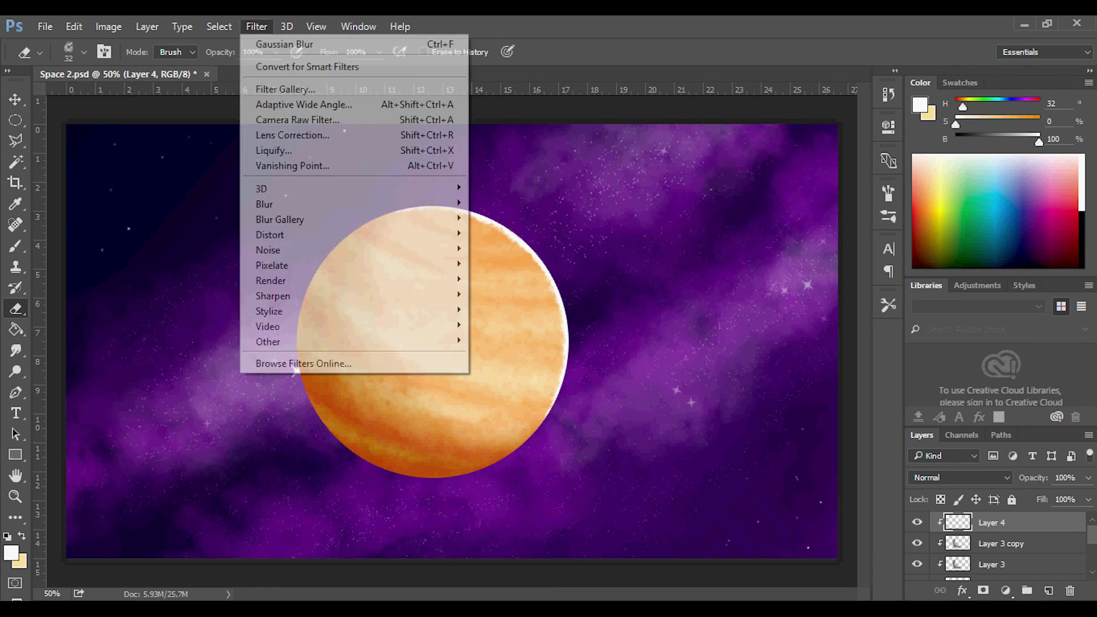
{"action": "mouse_move", "coordinate": [269, 204]}
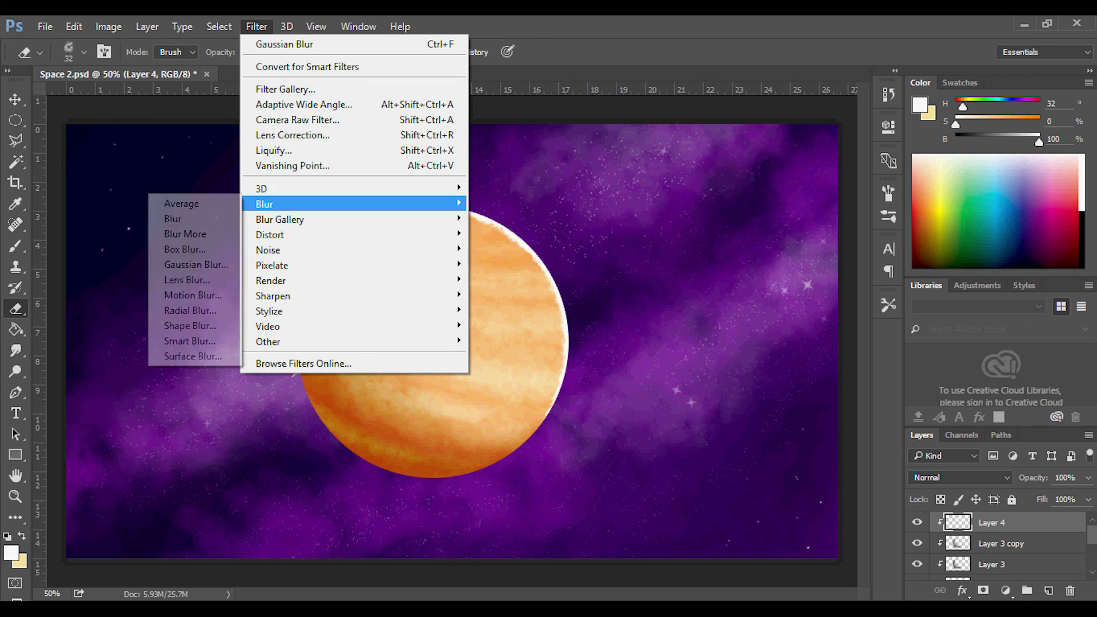
{"action": "left_click", "coordinate": [195, 264]}
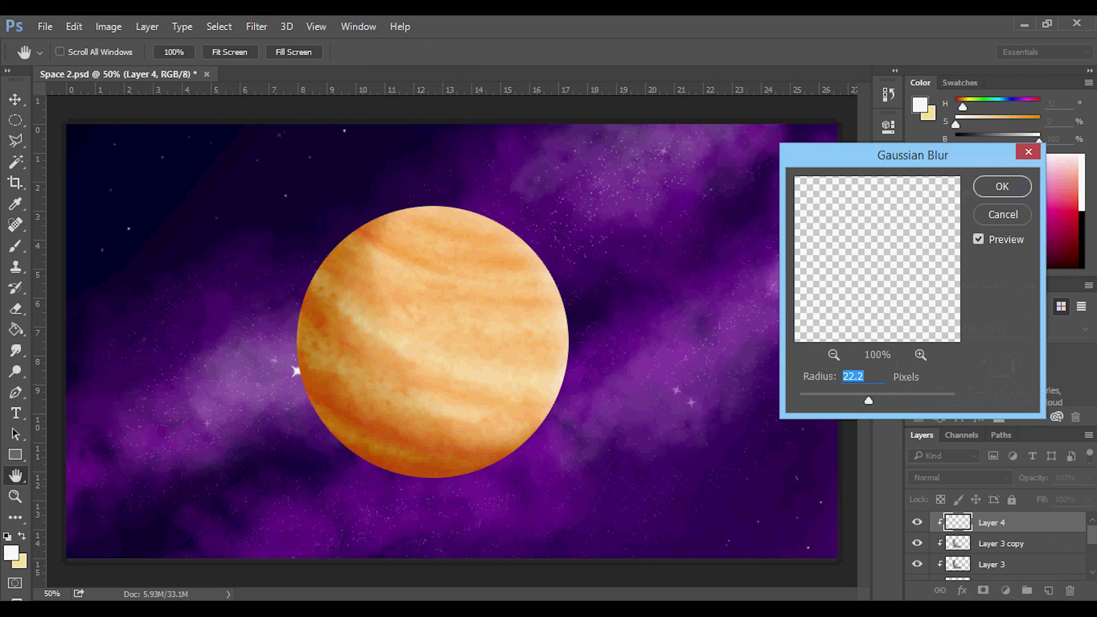
{"action": "left_click_drag", "start_coordinate": [869, 400], "coordinate": [799, 400]}
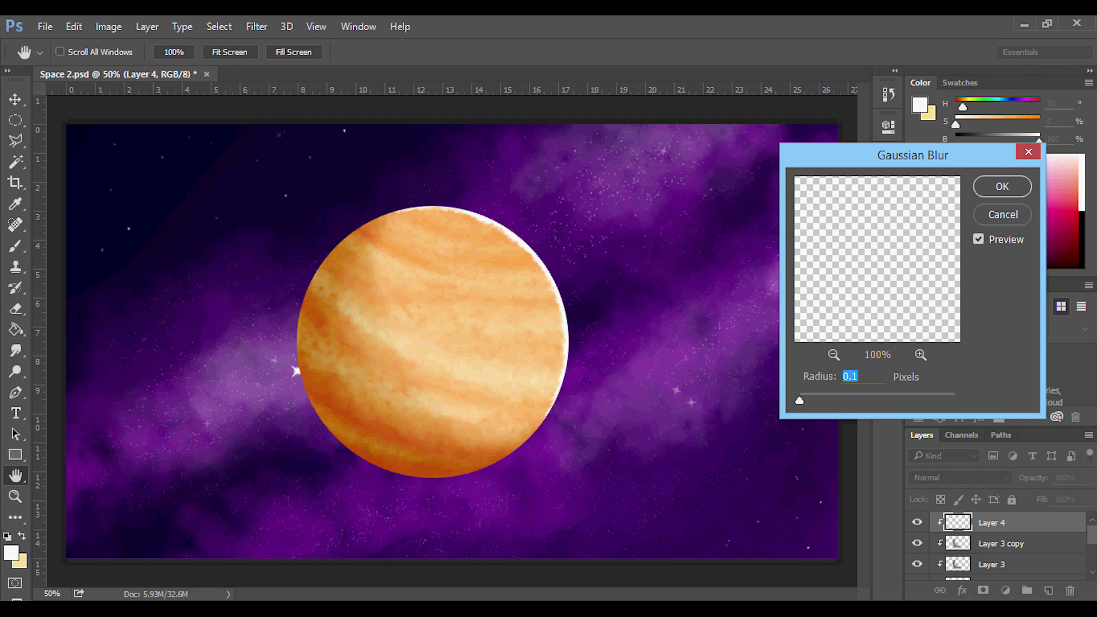
{"action": "left_click_drag", "start_coordinate": [800, 400], "coordinate": [841, 400]}
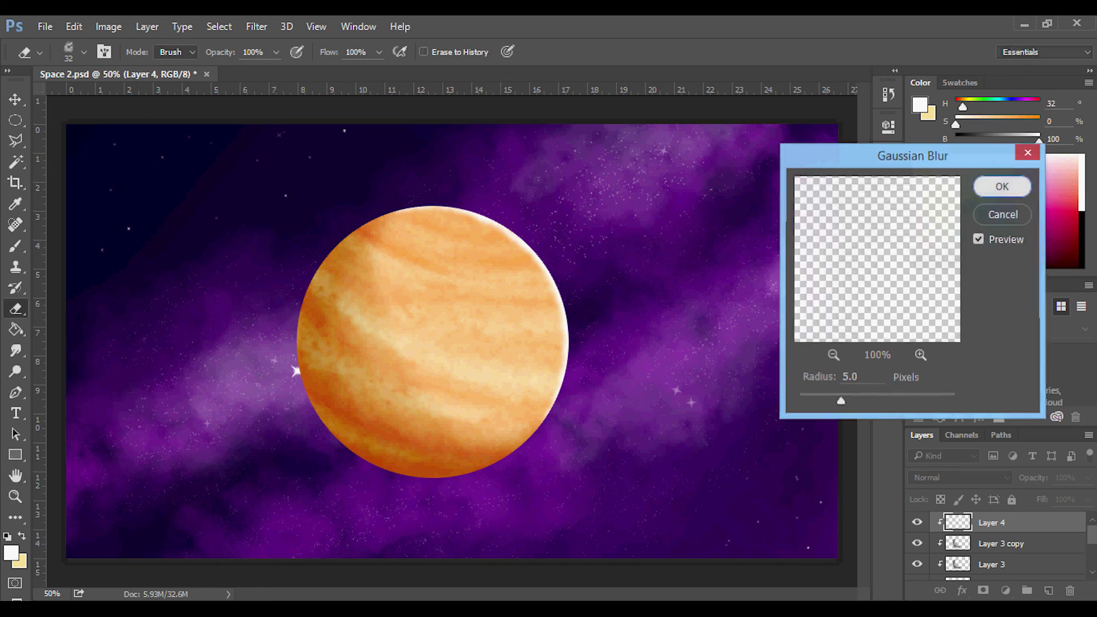
{"action": "left_click", "coordinate": [1002, 186]}
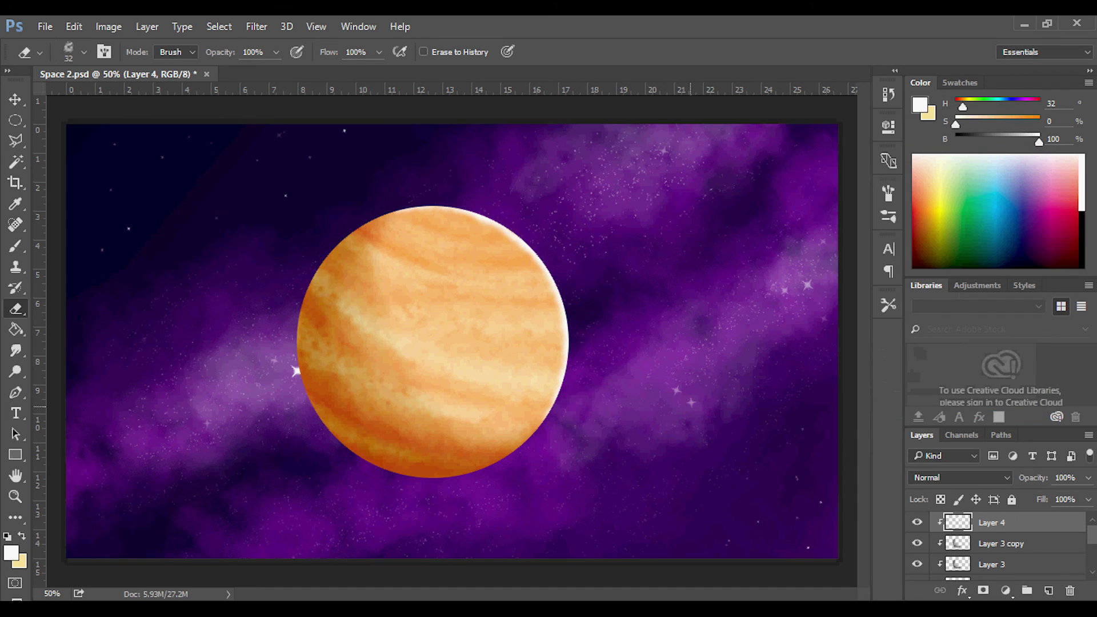